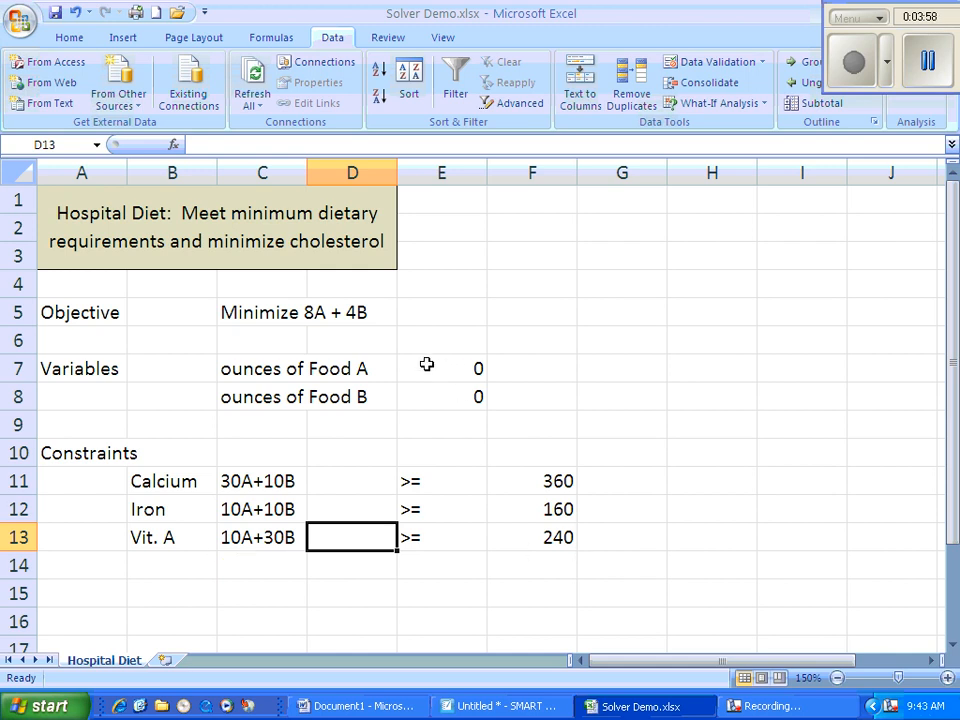
Step: Apply all borders to the variable cells E7:E8 and to the objective cell E5
left_click_drag(427, 368, 428, 389)
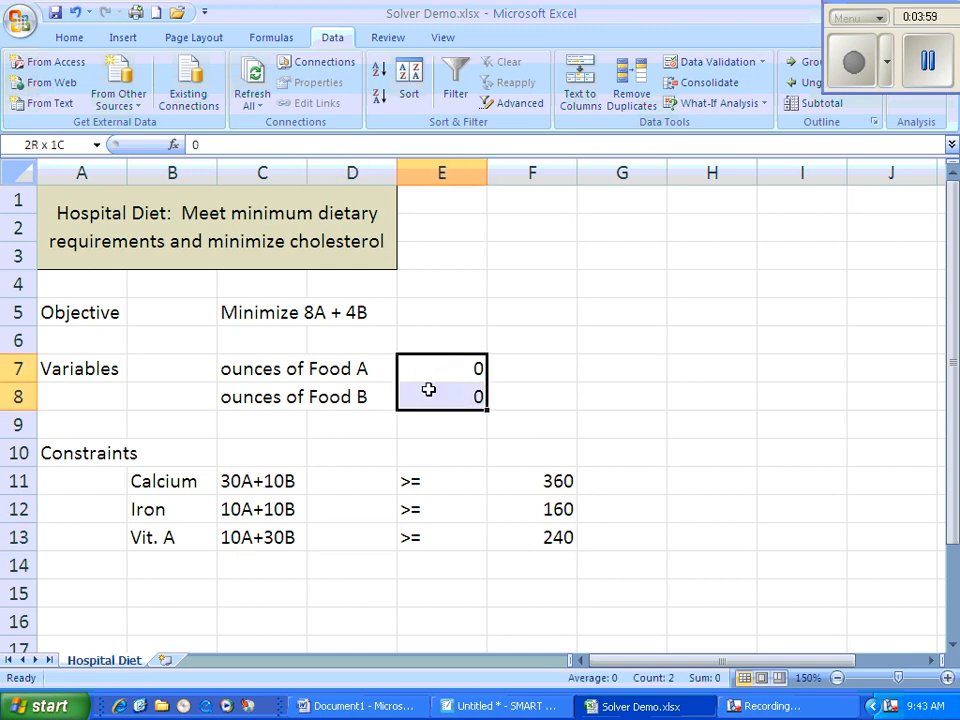
left_click(69, 37)
left_click(184, 97)
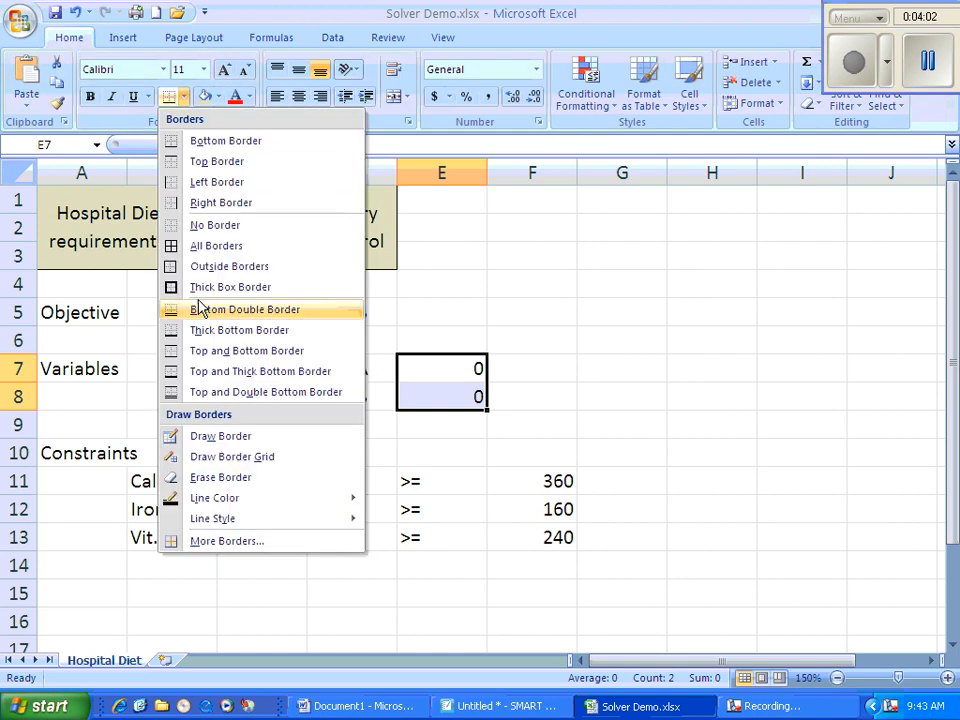
left_click(209, 250)
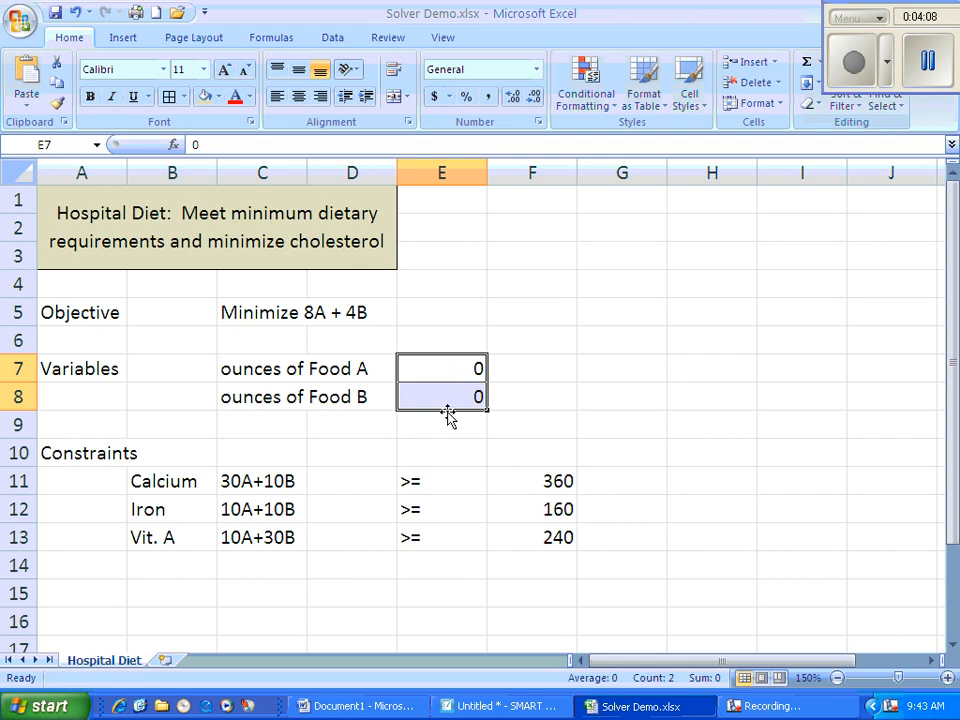
left_click(435, 305)
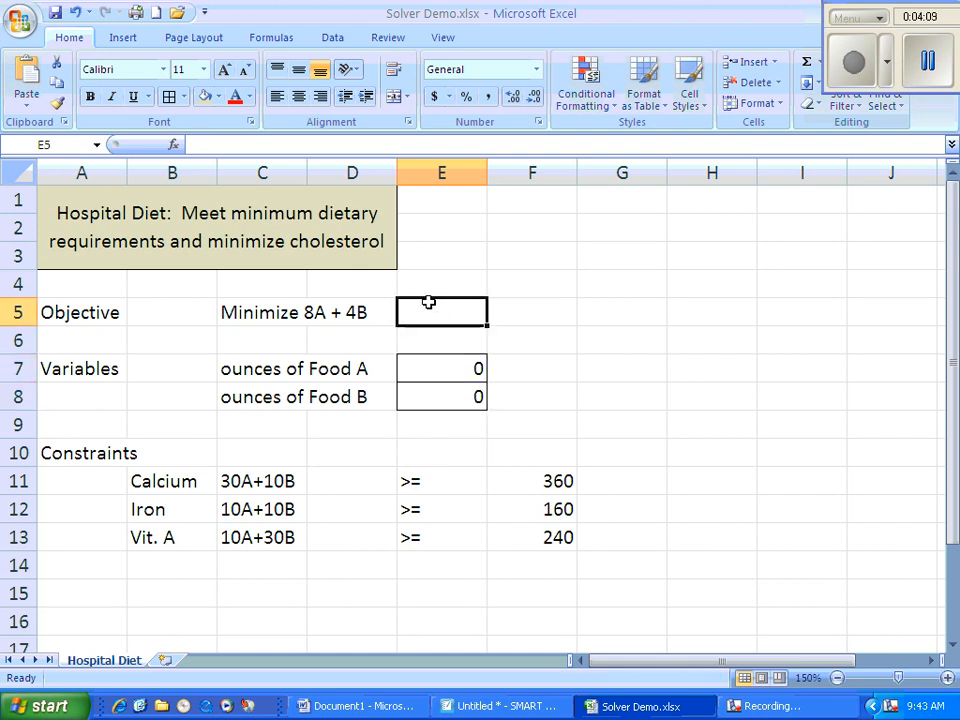
left_click(169, 96)
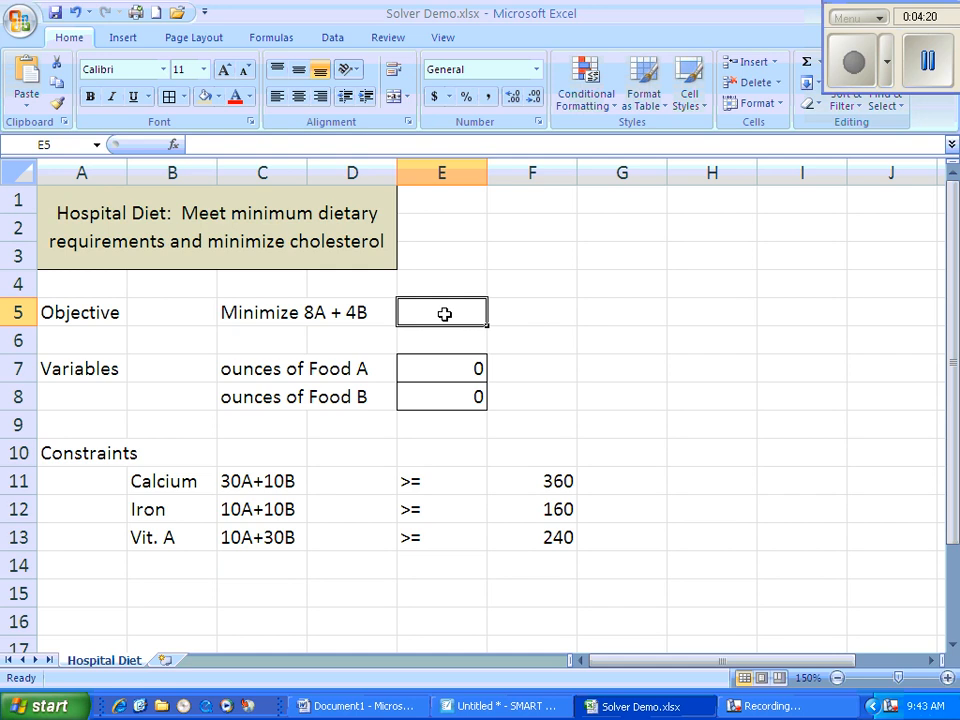
Step: Enter the objective formula =8*E7+4*E8 in cell E5
type("=")
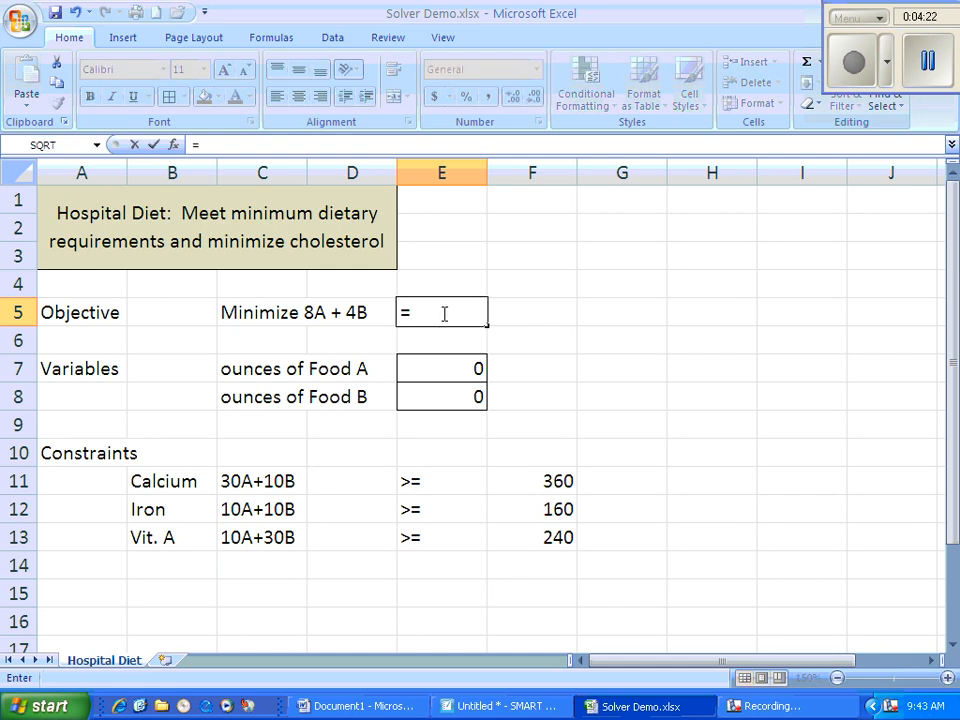
type("8*")
left_click(441, 371)
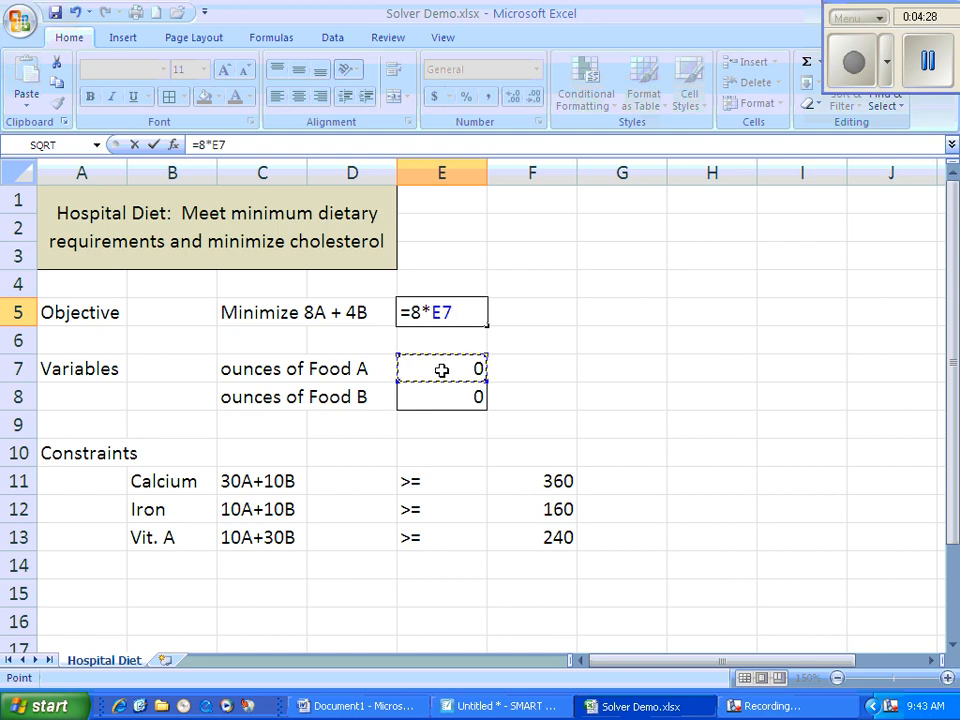
type("+4*")
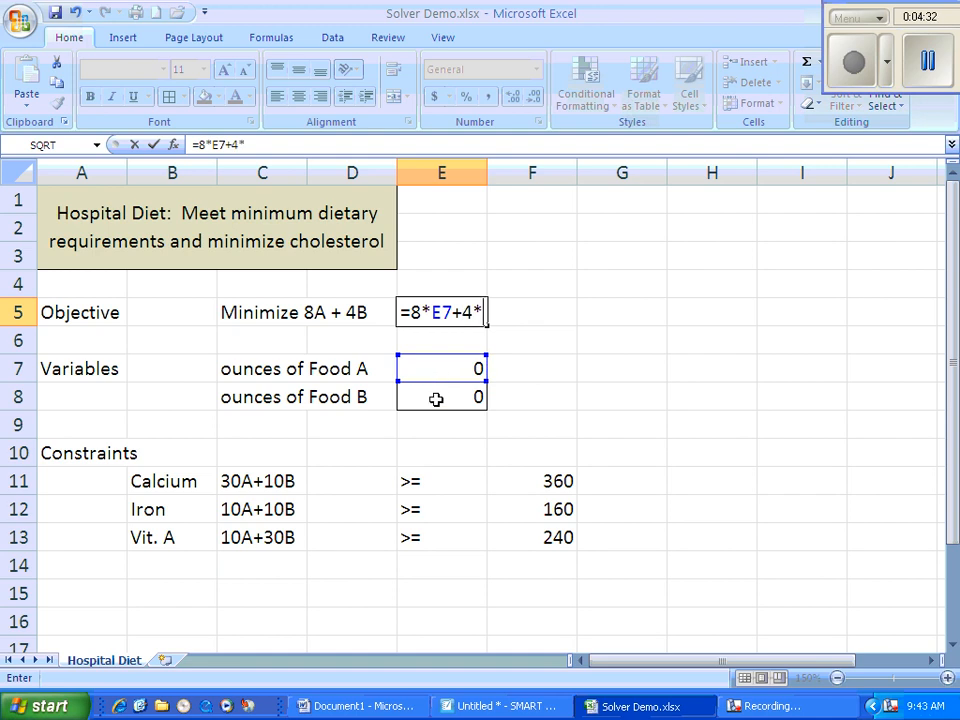
left_click(437, 400)
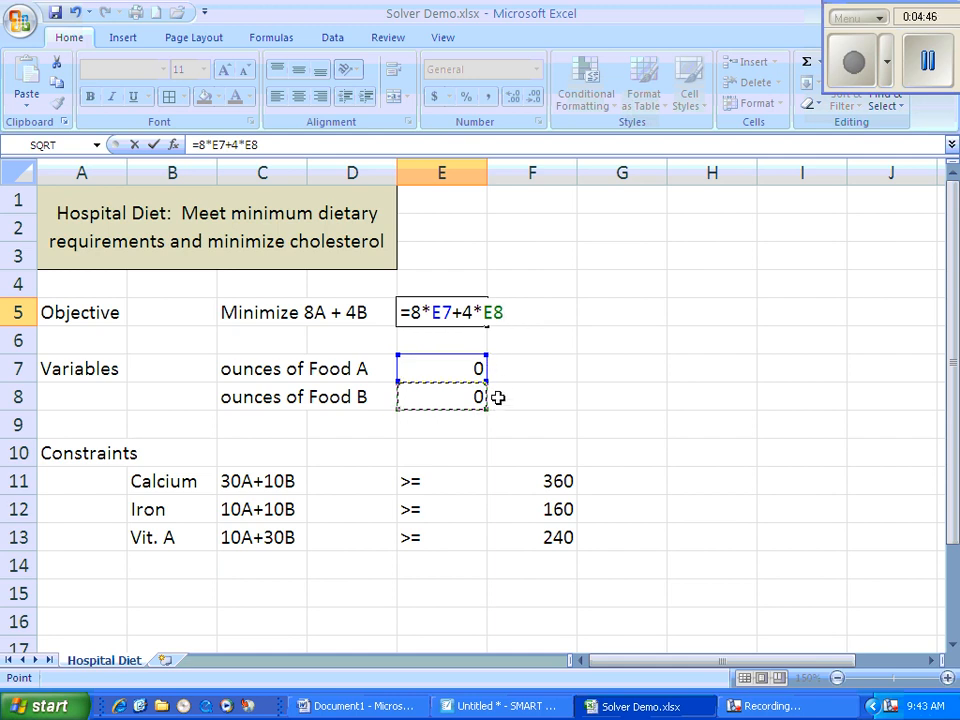
left_click(344, 486)
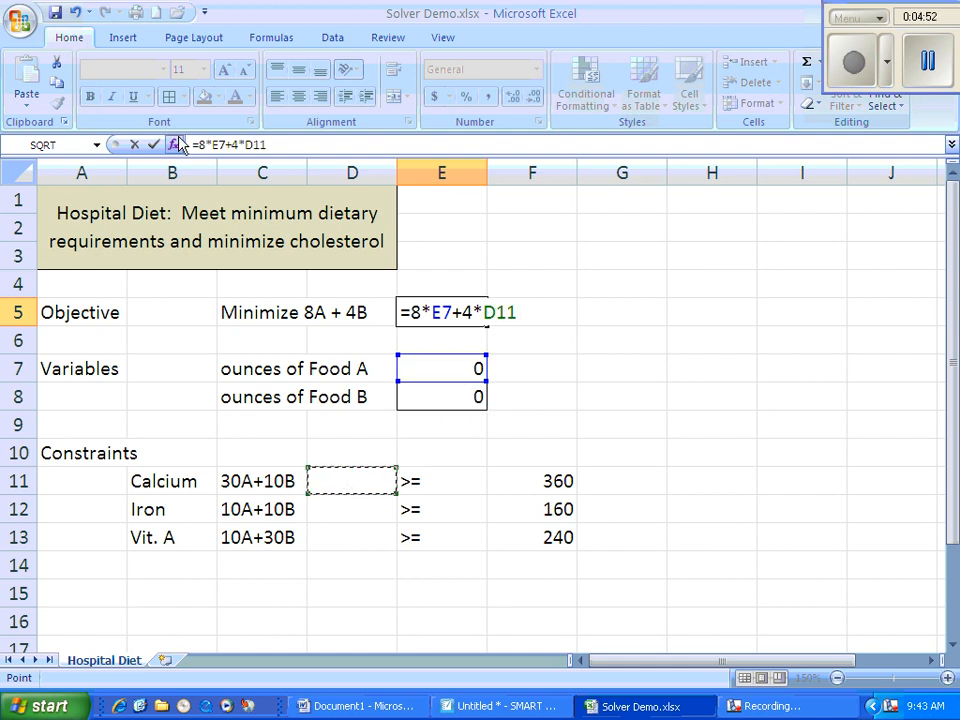
left_click(74, 12)
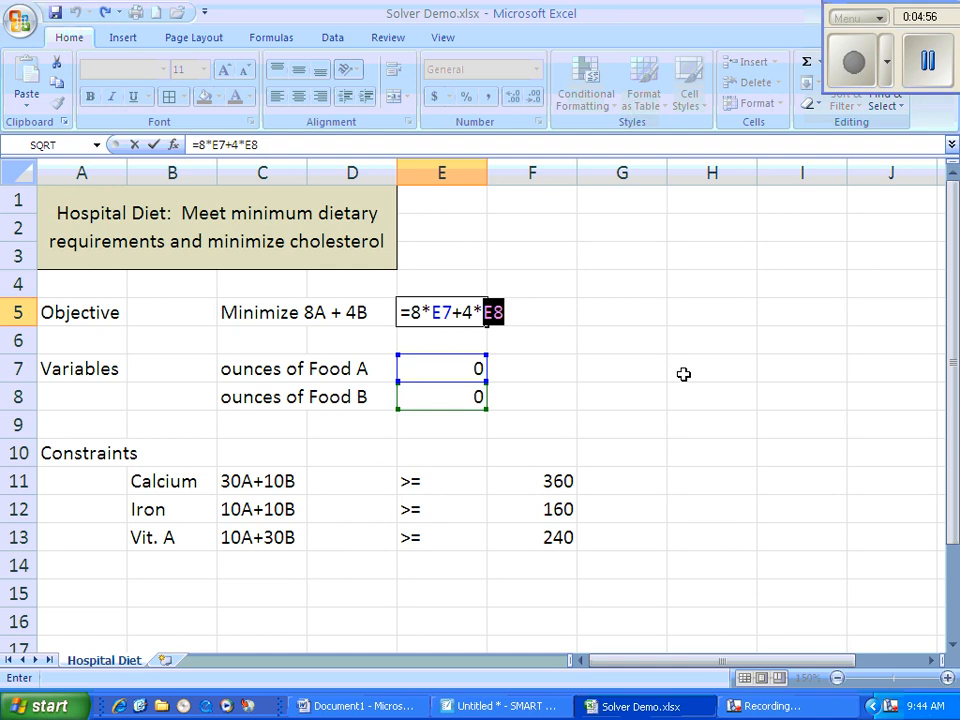
key("Return")
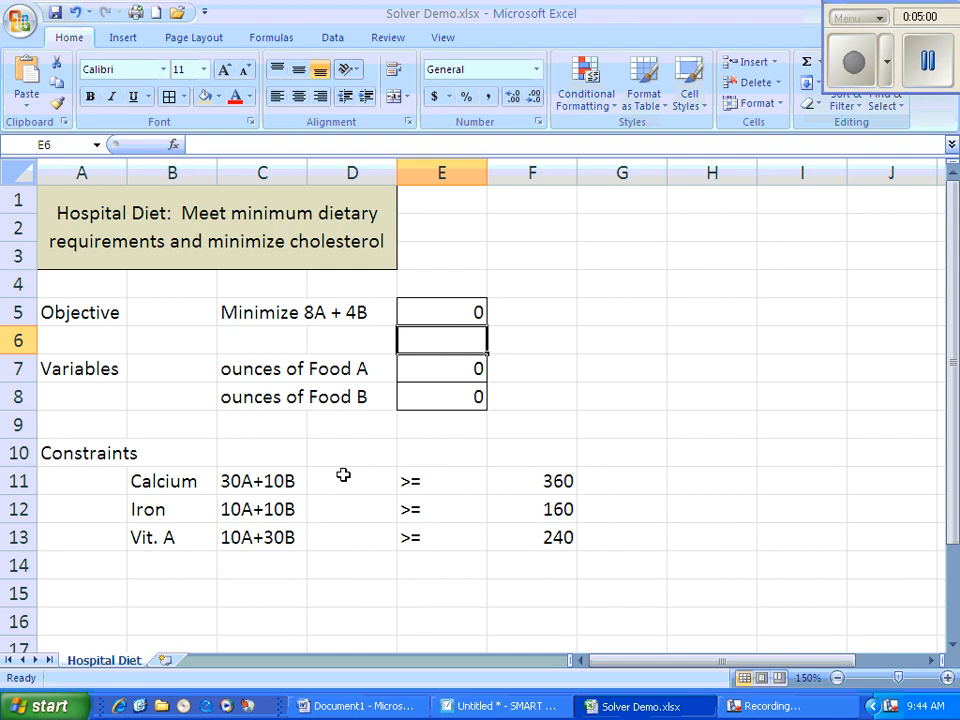
Step: Apply all borders to the constraint formula cells D11:D13
left_click_drag(346, 481, 351, 538)
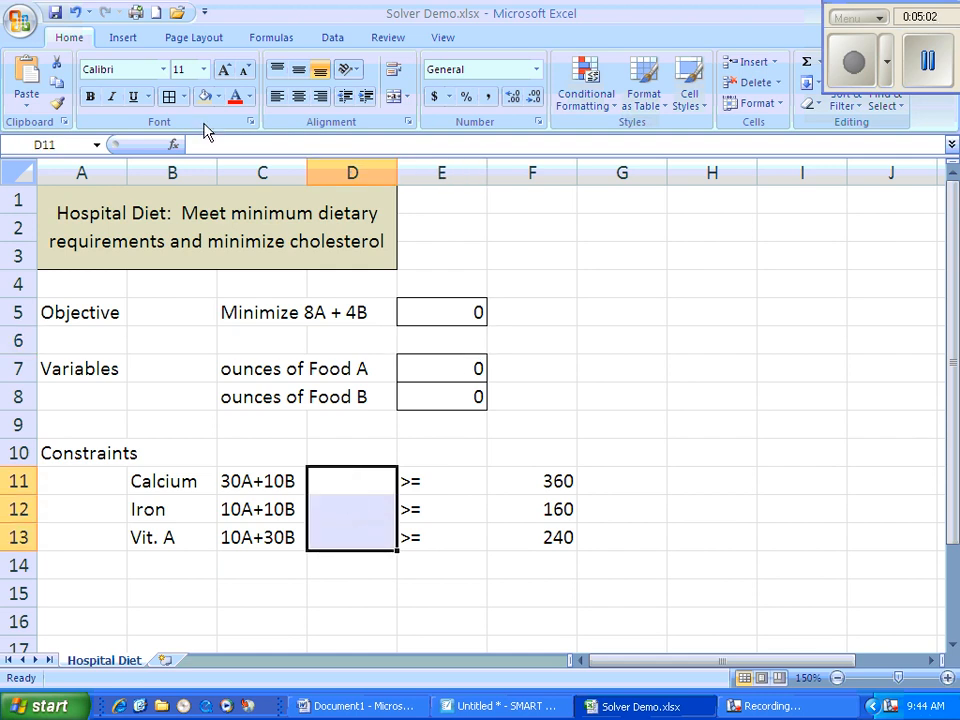
left_click(168, 97)
left_click(369, 428)
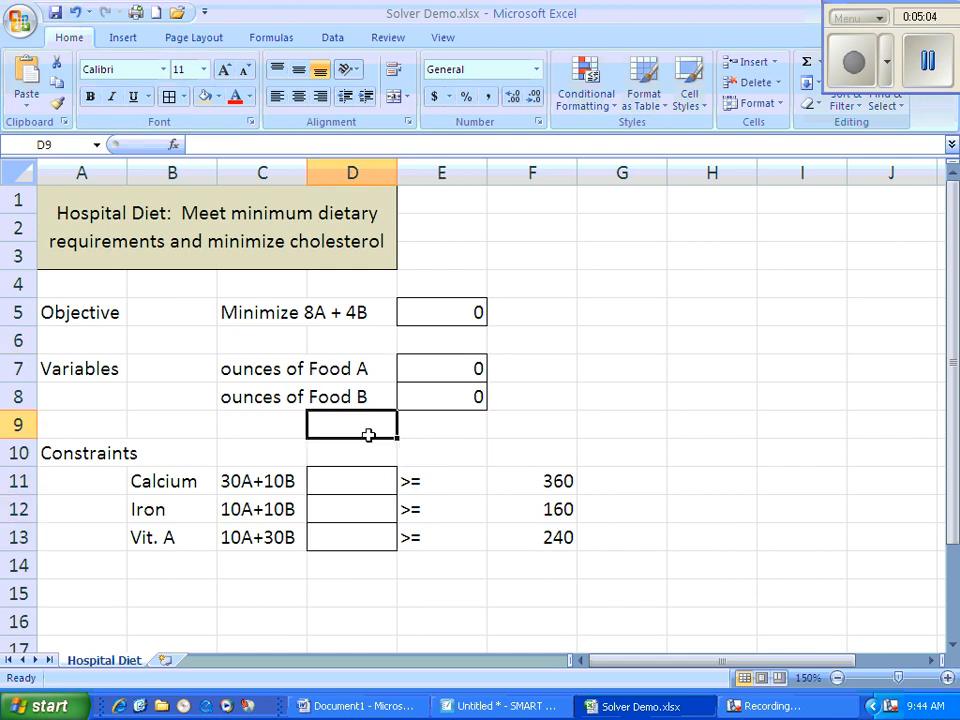
Step: Enter the Calcium constraint formula =30*E7+10*E8 in cell D11
left_click(378, 480)
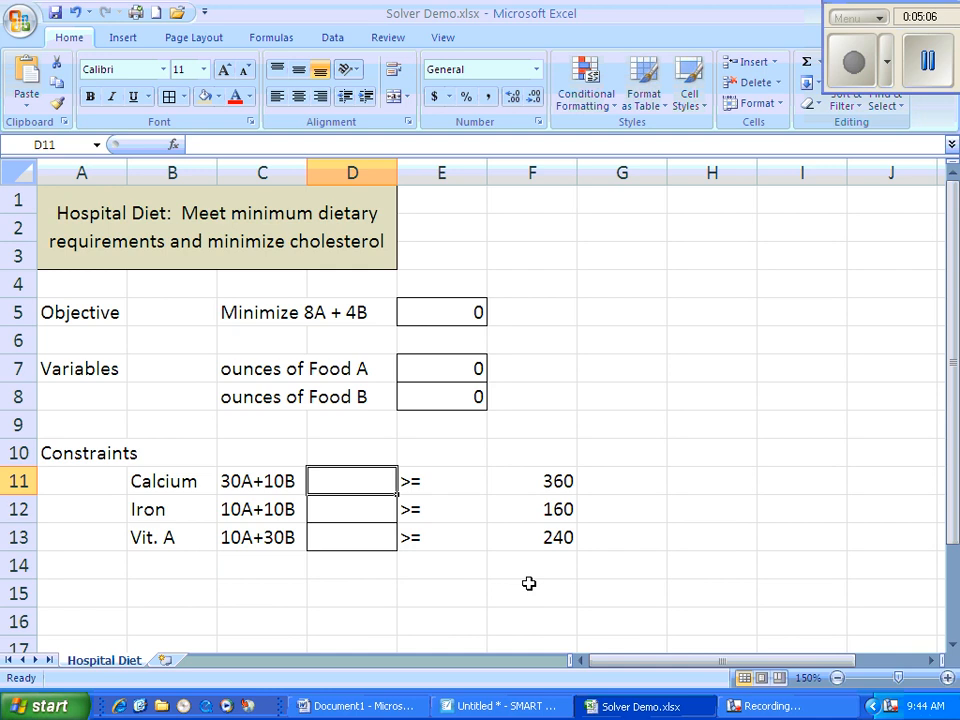
type("=30*")
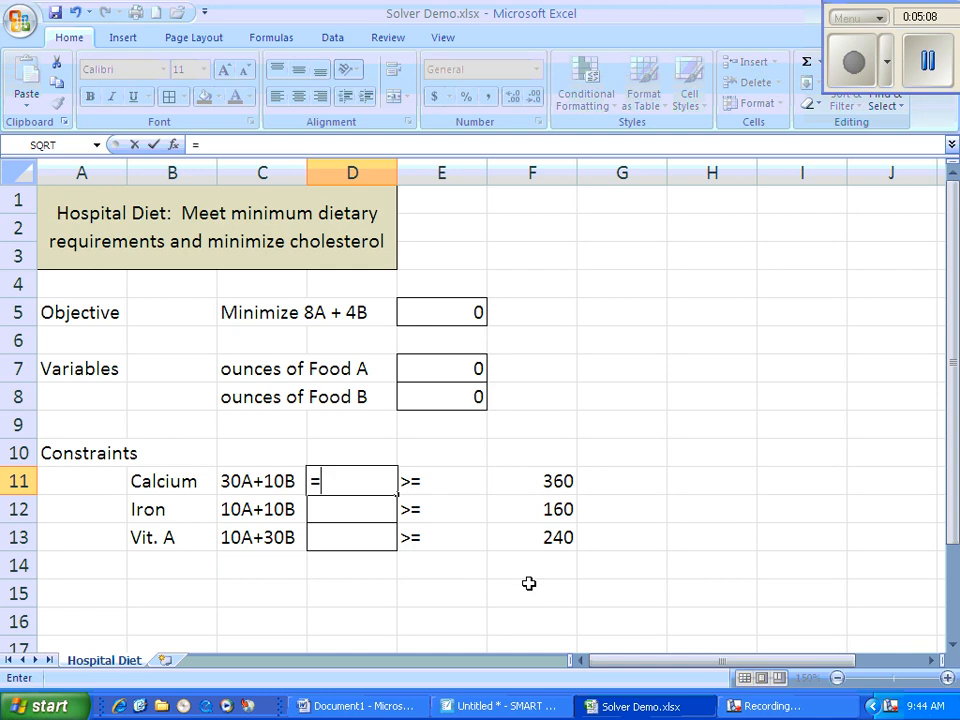
left_click(465, 372)
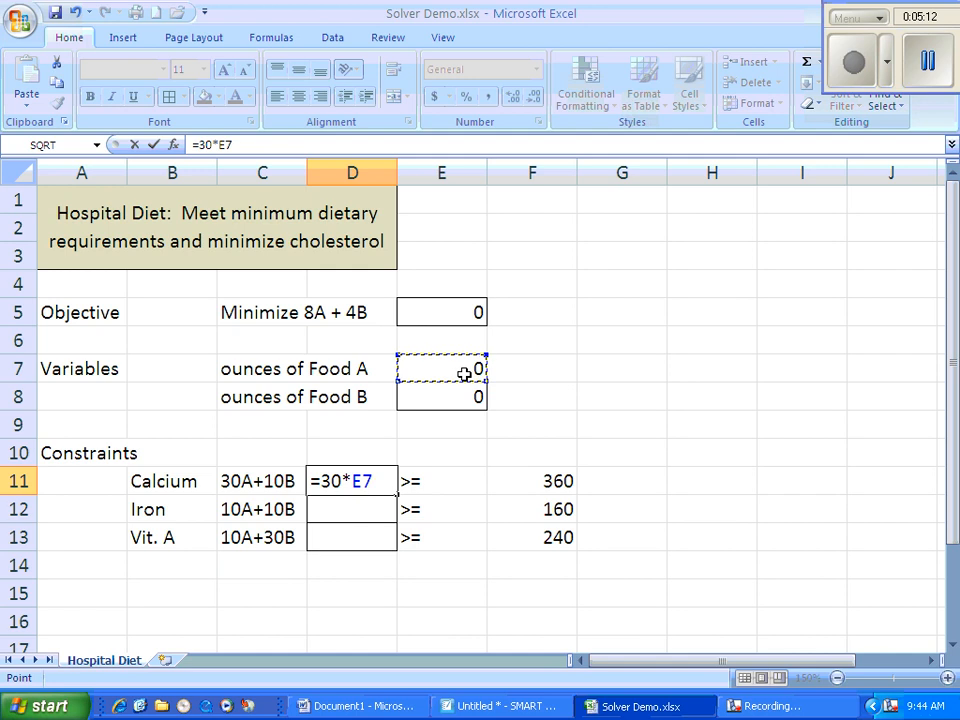
type("+10*")
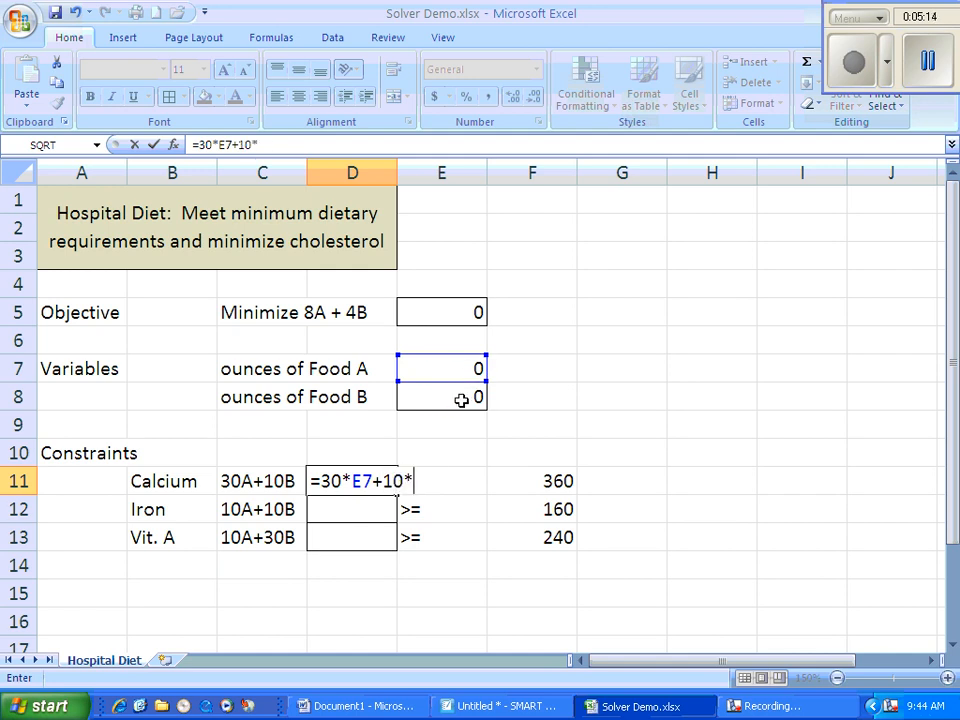
left_click(462, 400)
key("Return")
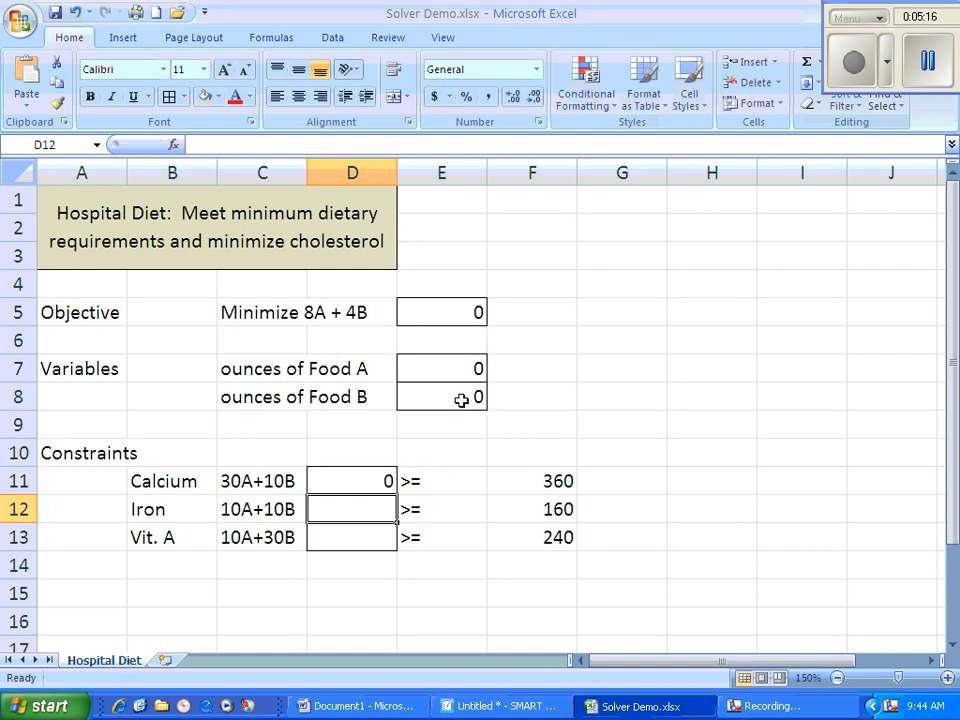
Step: Enter the Iron constraint formula =10*E7+10*E8 in cell D12
type("=")
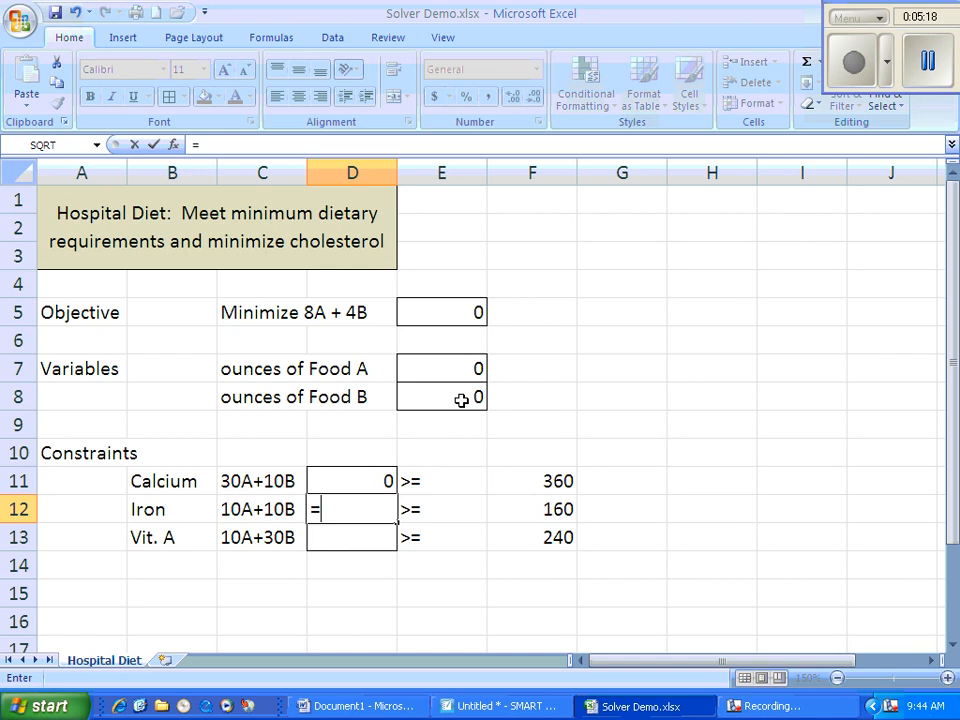
type("10*")
left_click(466, 370)
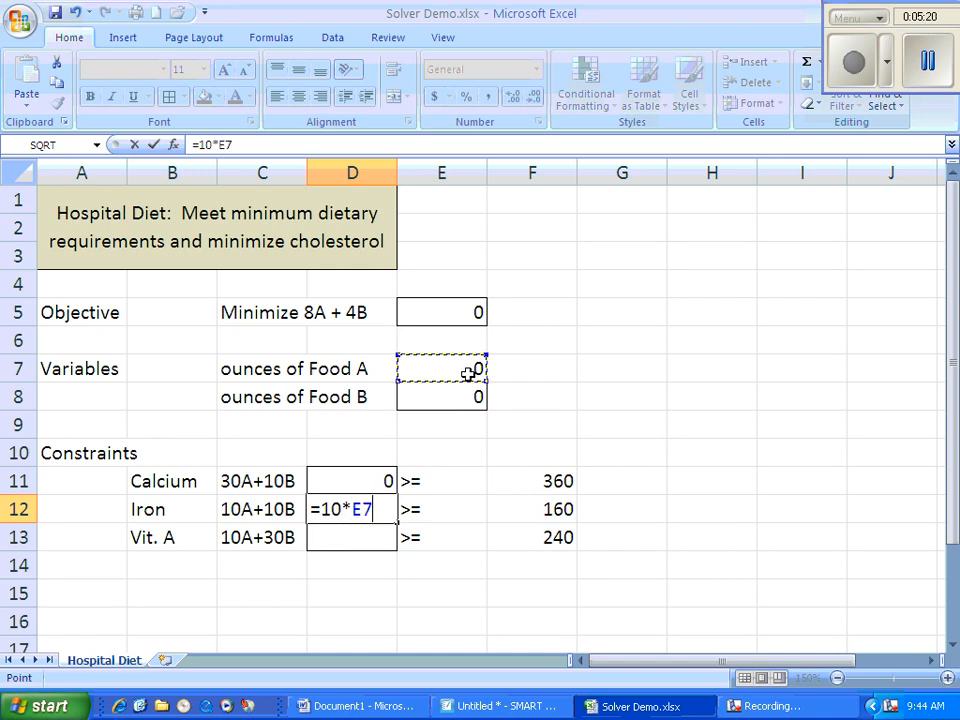
type("+10*")
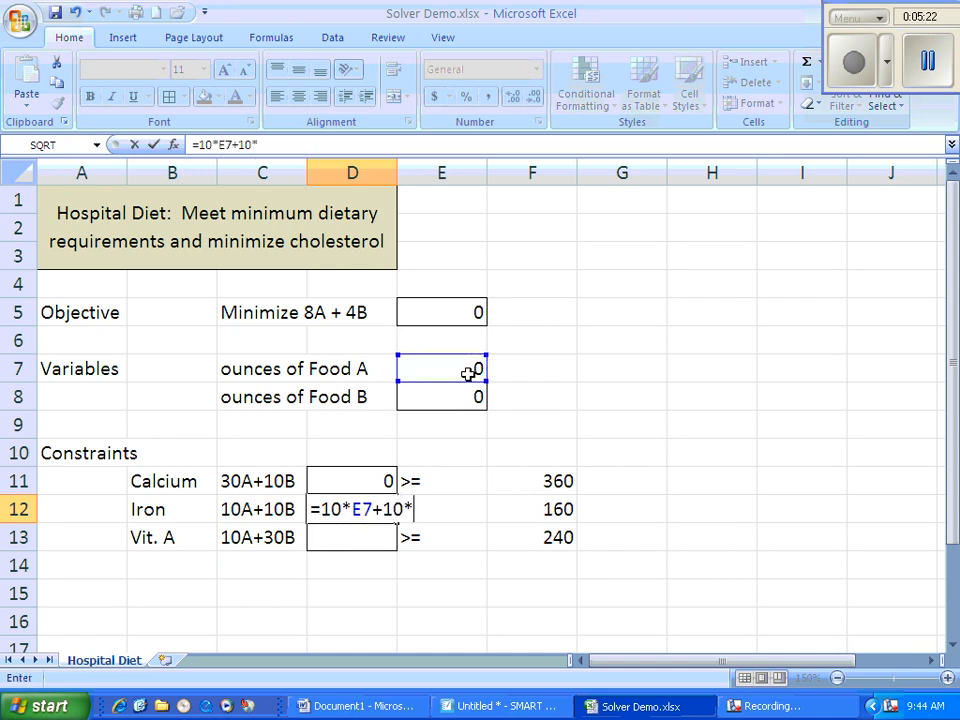
left_click(469, 399)
key("Return")
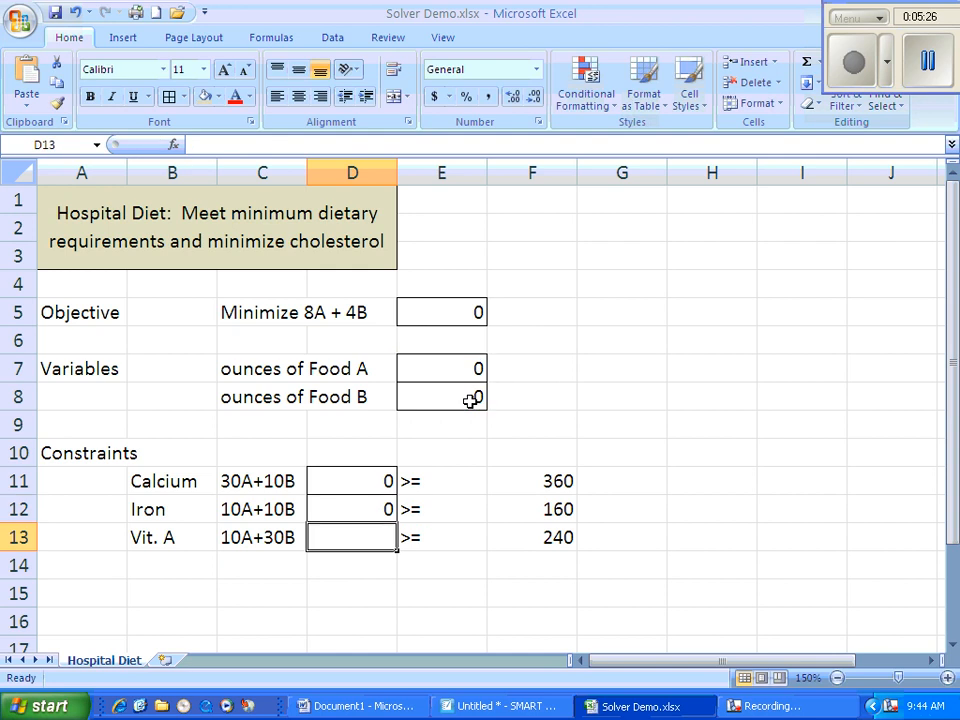
Step: Enter the Vit. A constraint formula =10*E7+30*E8 in cell D13 and apply all borders to the constraint limits in F11:F13
type("=10*")
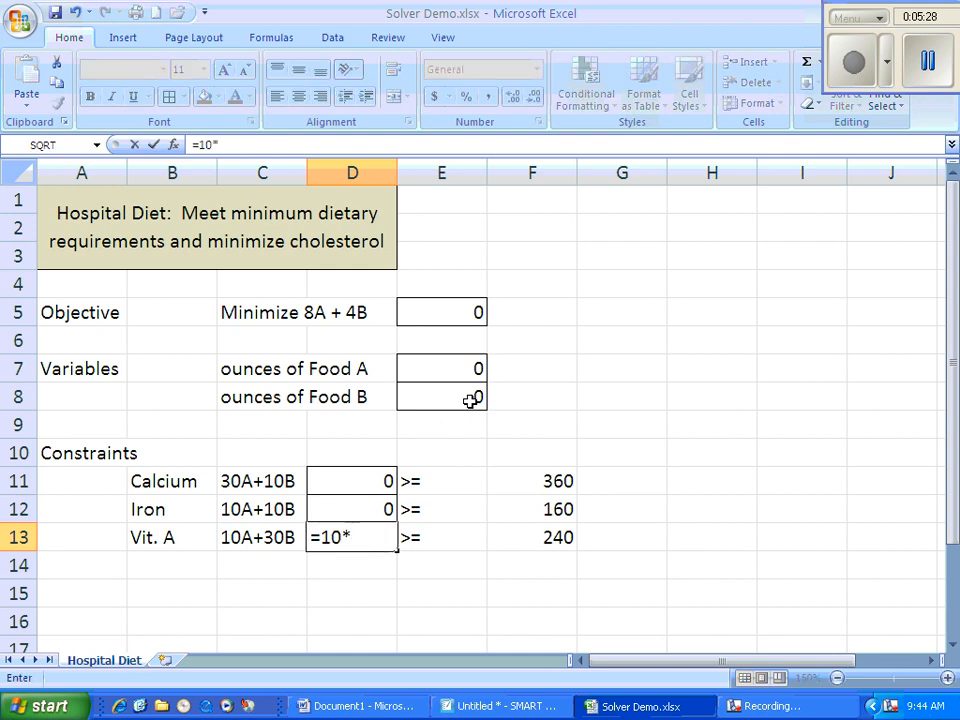
left_click(470, 368)
type("+")
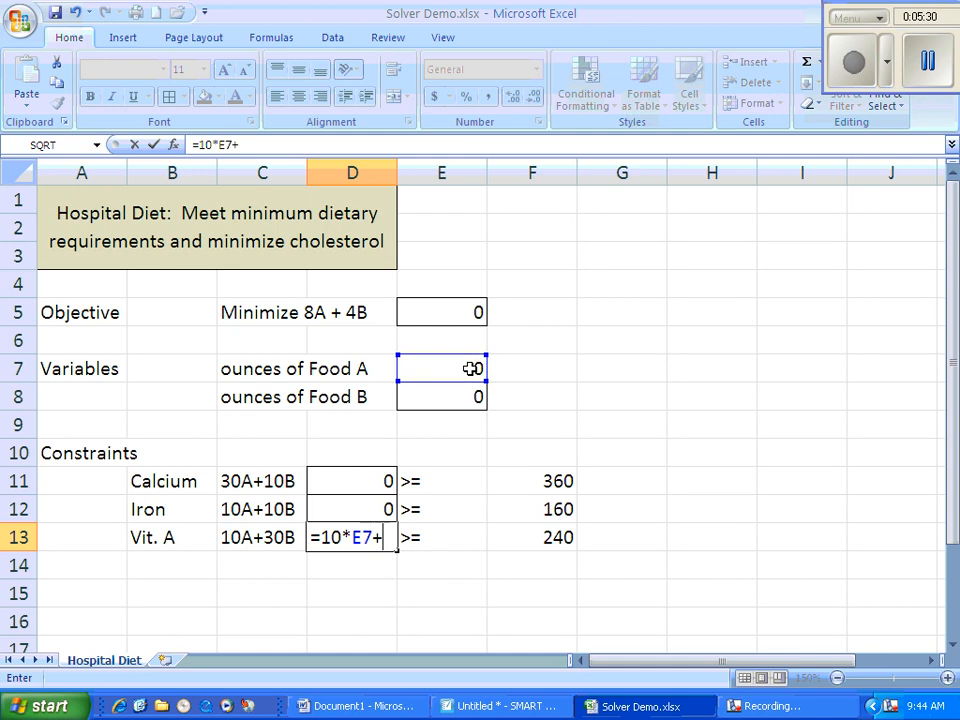
type("30*")
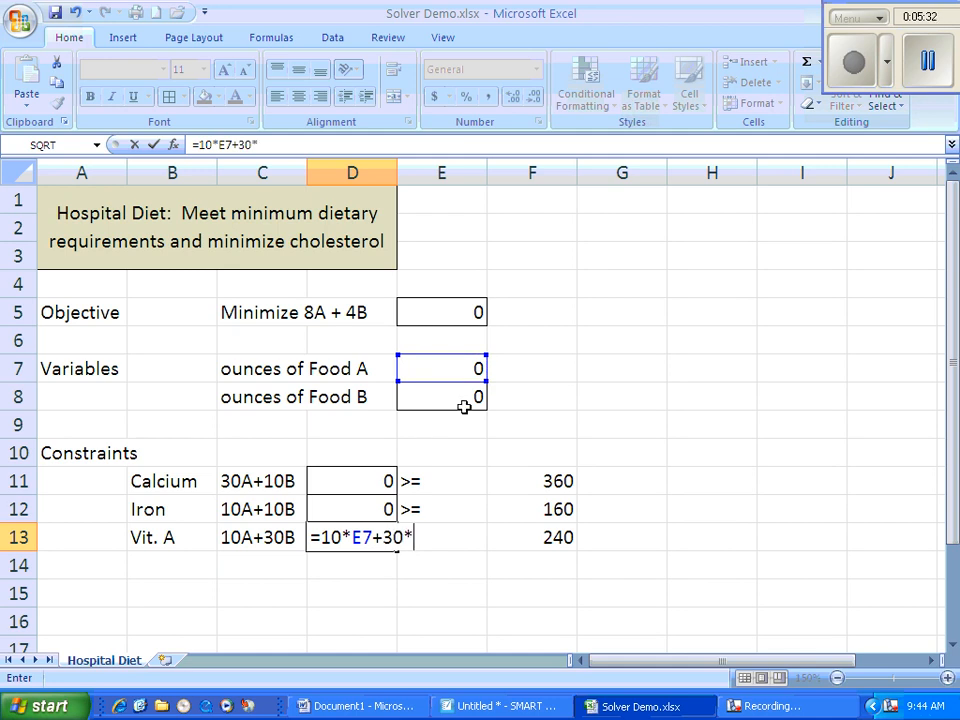
left_click(464, 406)
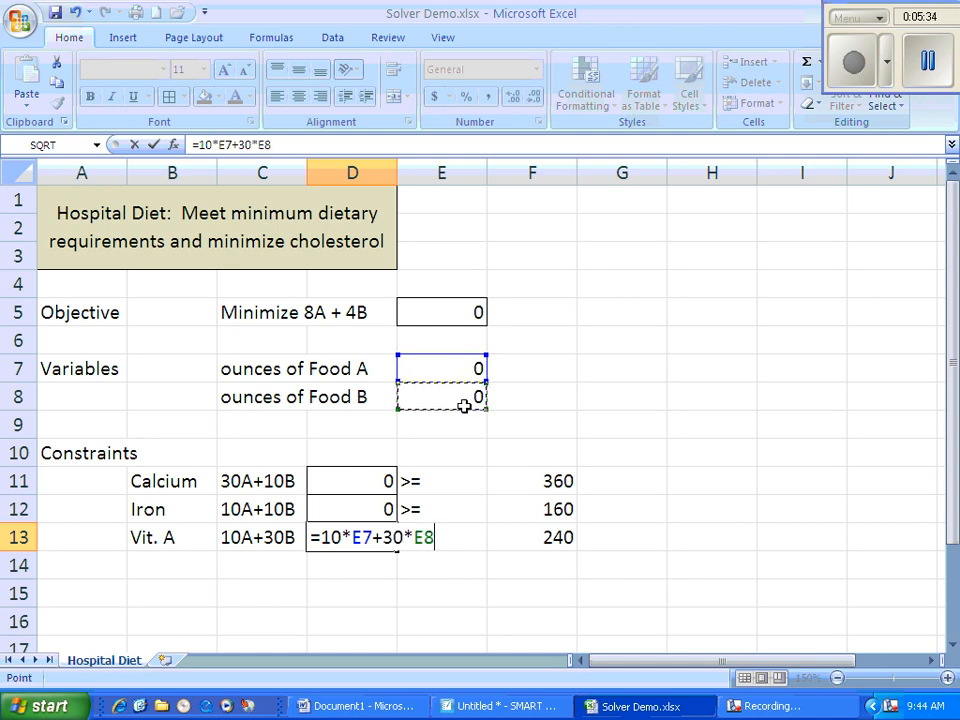
key("Return")
left_click_drag(519, 476, 514, 536)
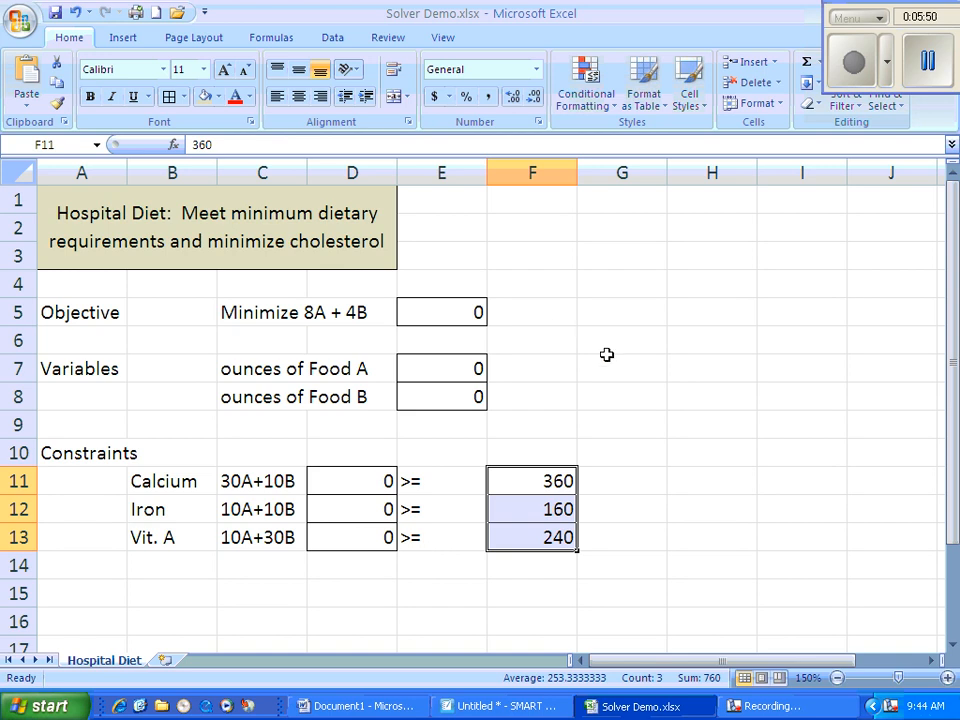
Step: Open the Solver parameters and move the dialog clear of the objective and variable cells
left_click(334, 40)
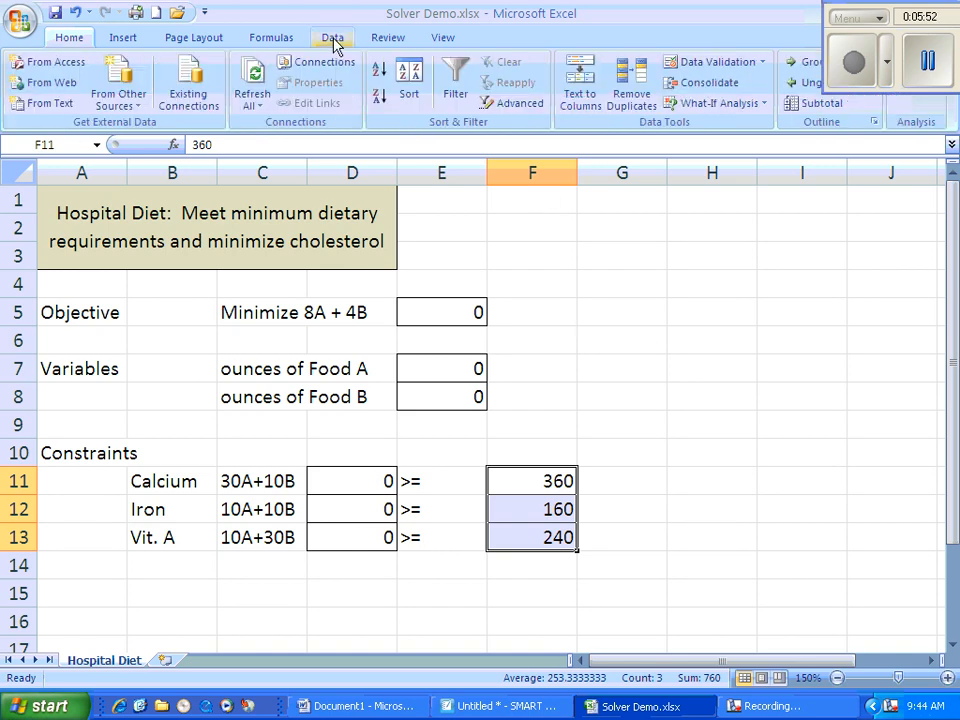
left_click(828, 14)
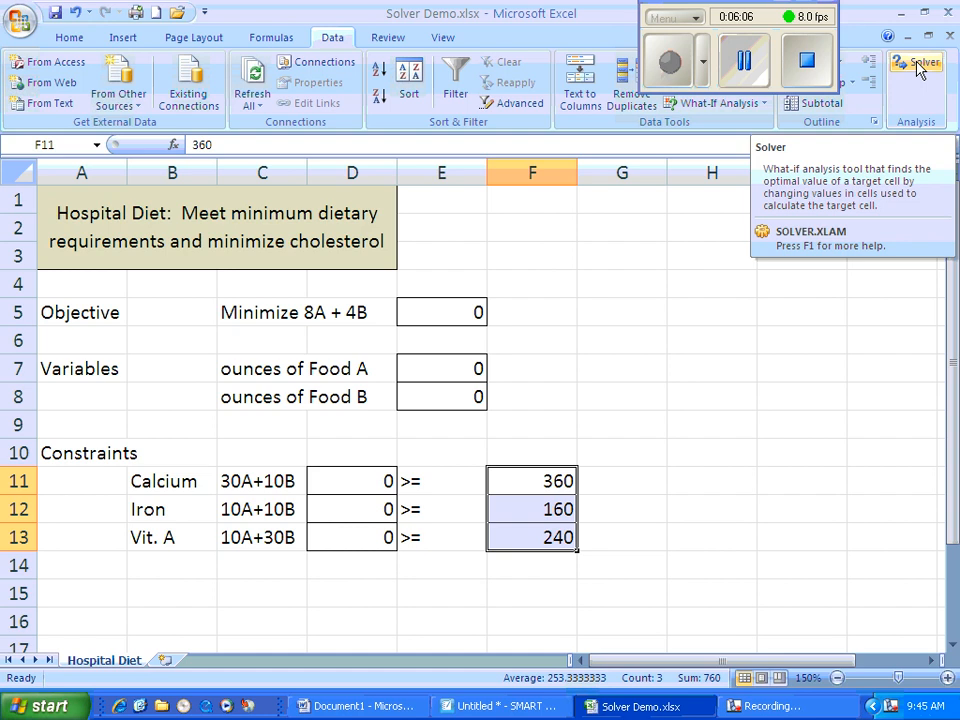
left_click(918, 68)
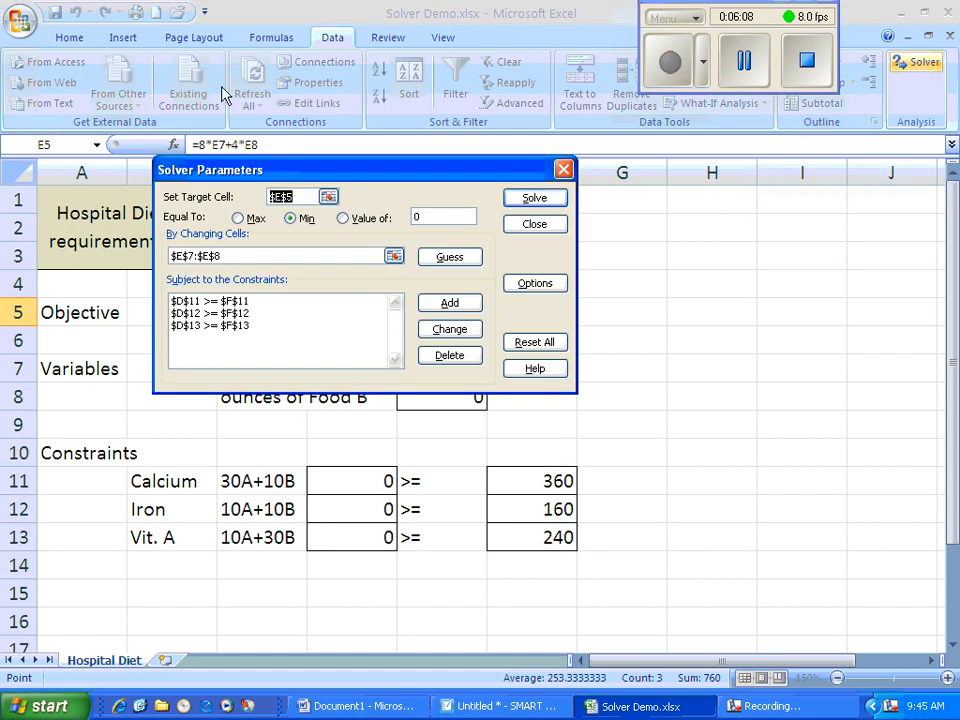
left_click_drag(315, 170, 675, 203)
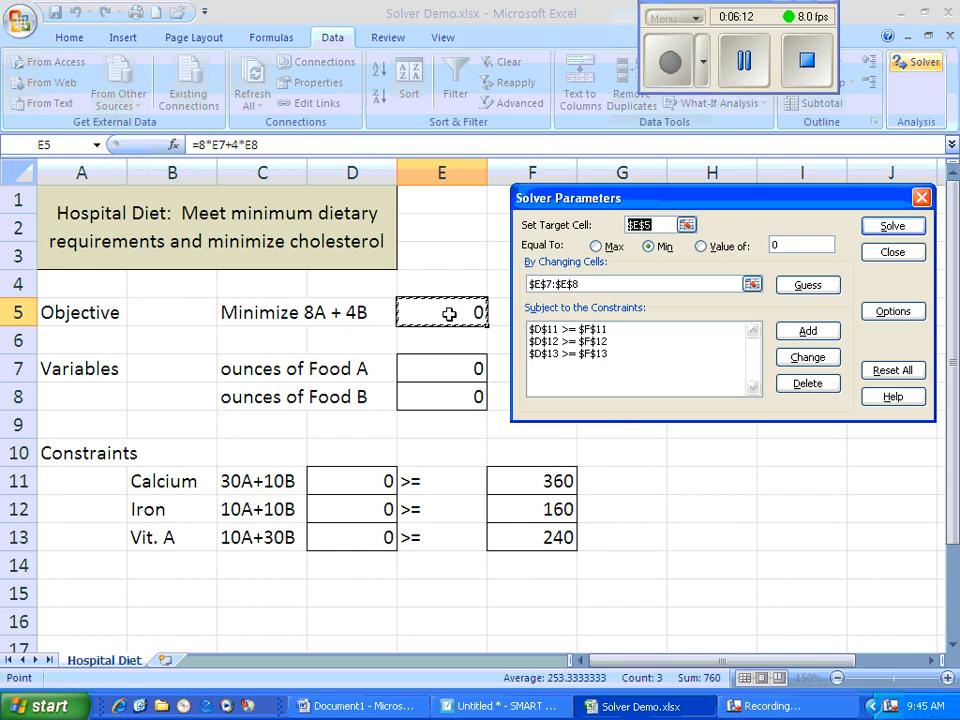
Step: Try the Max option for Solver's target cell and return it to Min
left_click(597, 247)
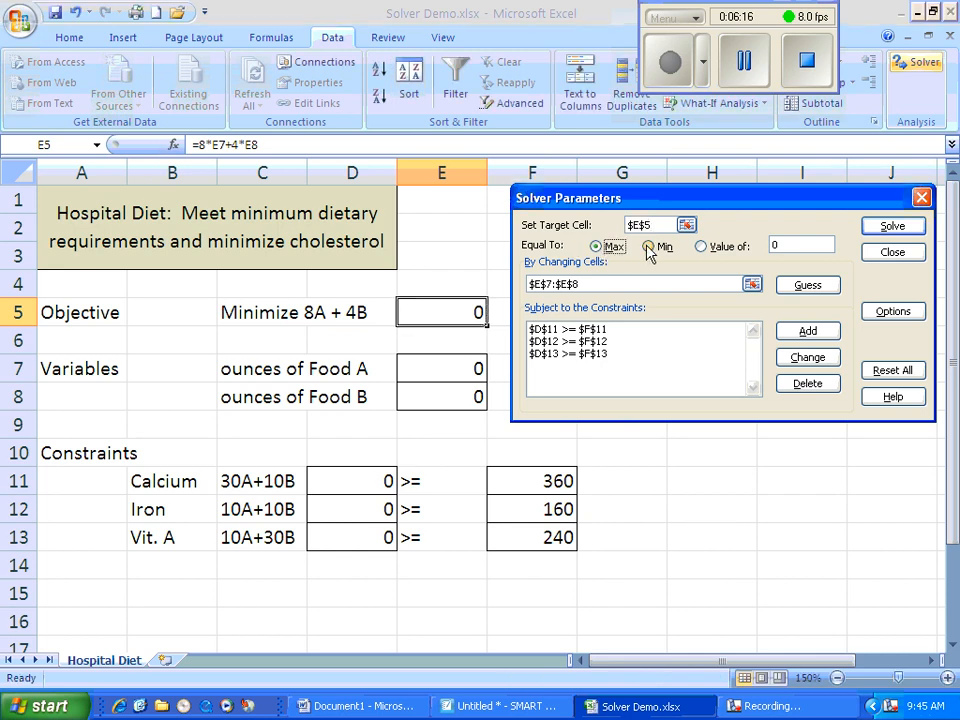
left_click(649, 247)
left_click(596, 247)
left_click(650, 250)
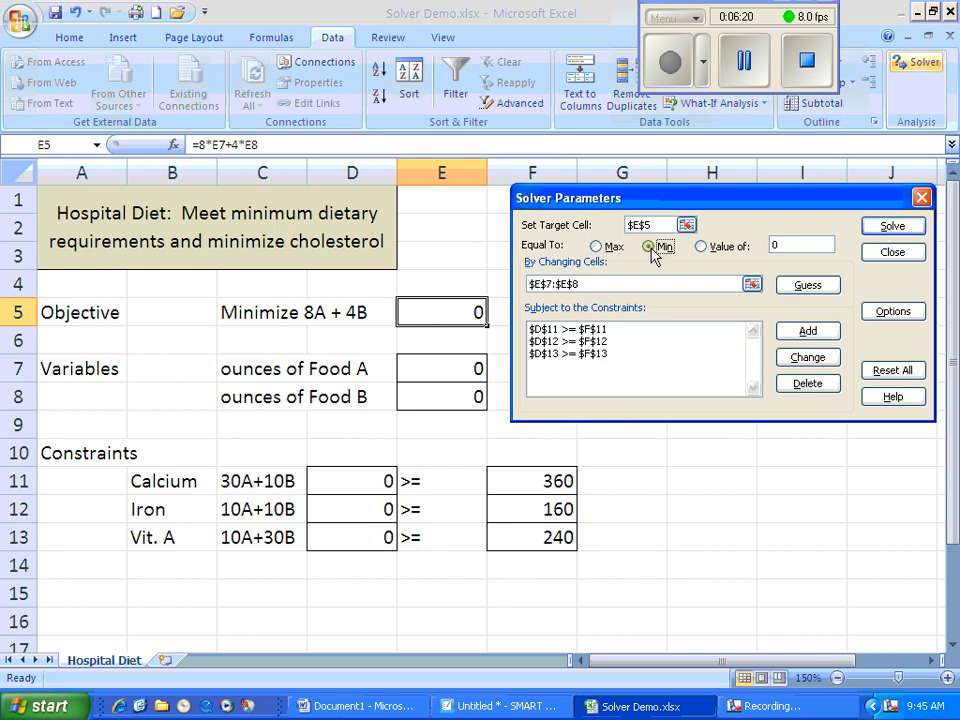
Step: Specify the Food A and Food B ounce cells E7:E8 as Solver's changing cells
left_click(598, 283)
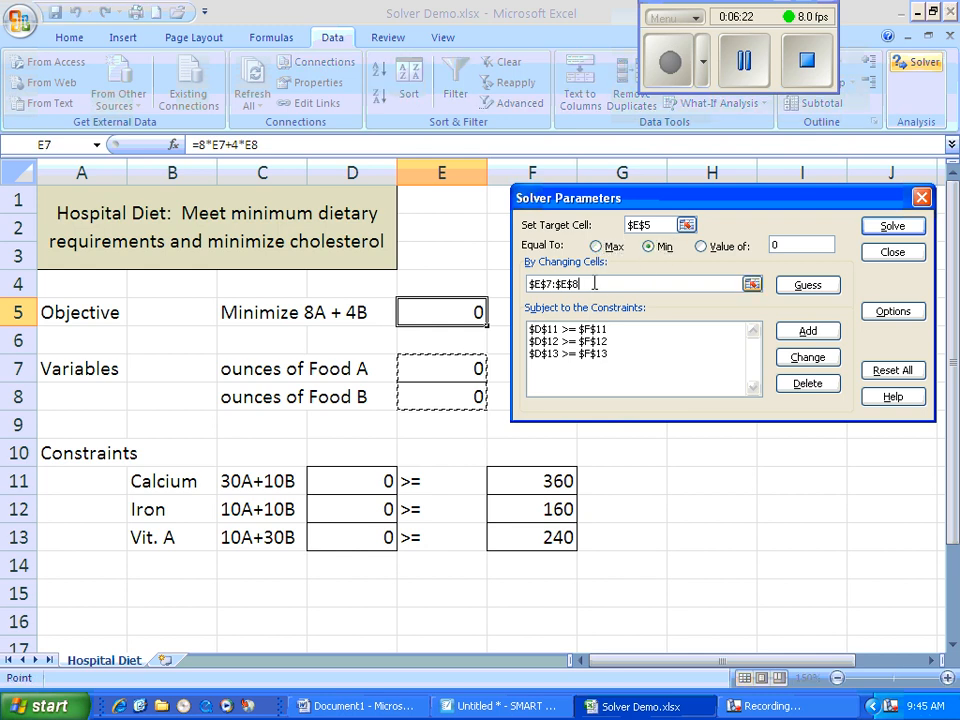
left_click(440, 370)
left_click_drag(440, 370, 439, 393)
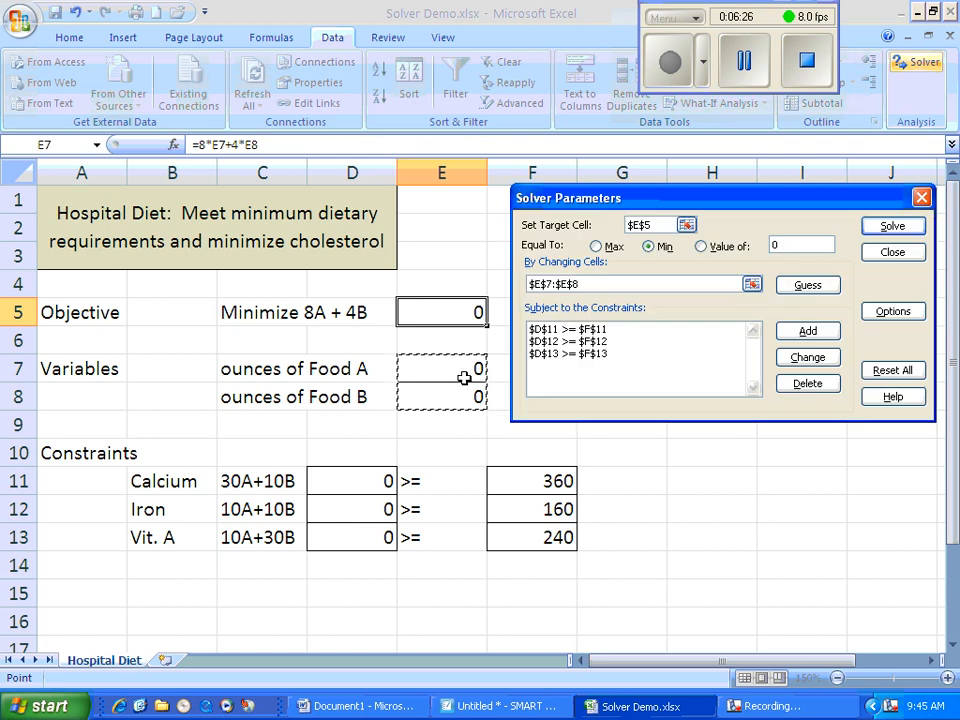
Step: Delete all three existing constraints from the Solver parameters
left_click(600, 329)
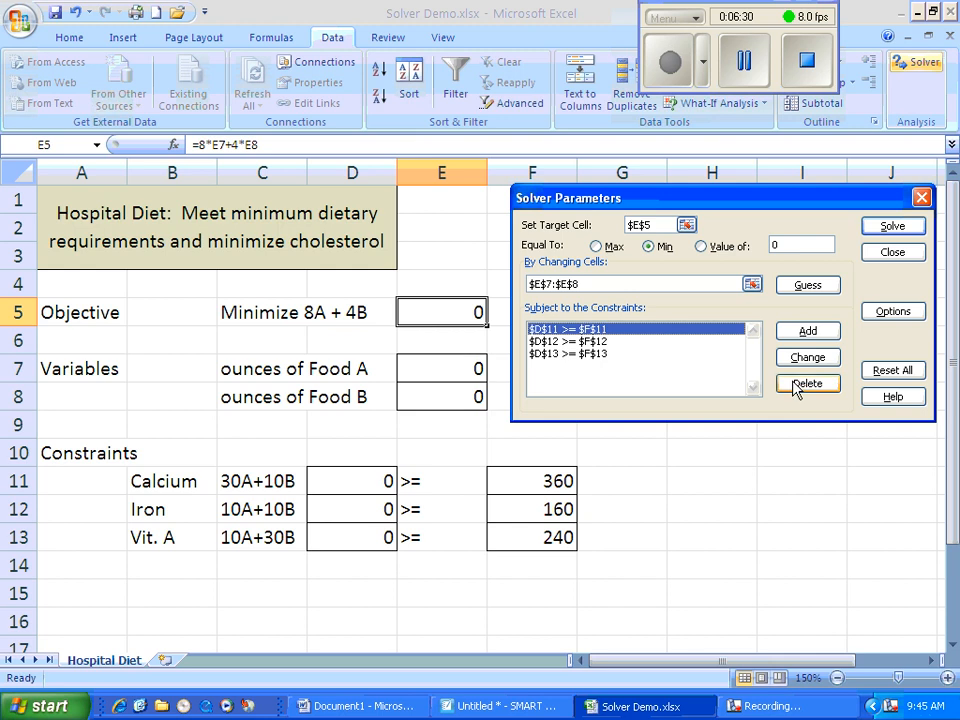
left_click(806, 383)
left_click(600, 329)
left_click(806, 383)
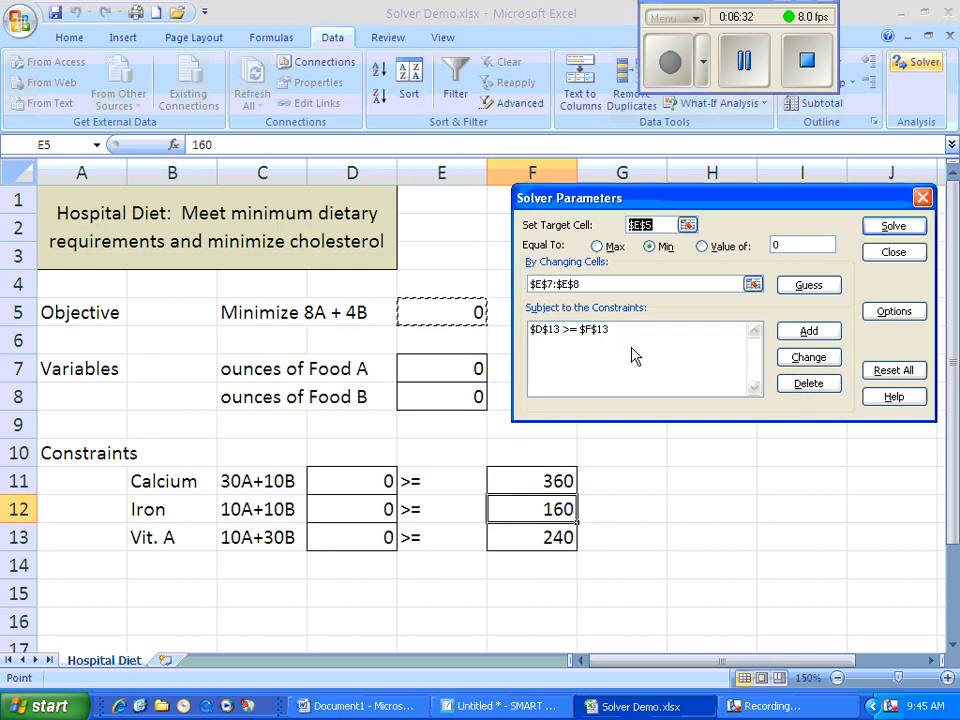
left_click(617, 329)
left_click(808, 384)
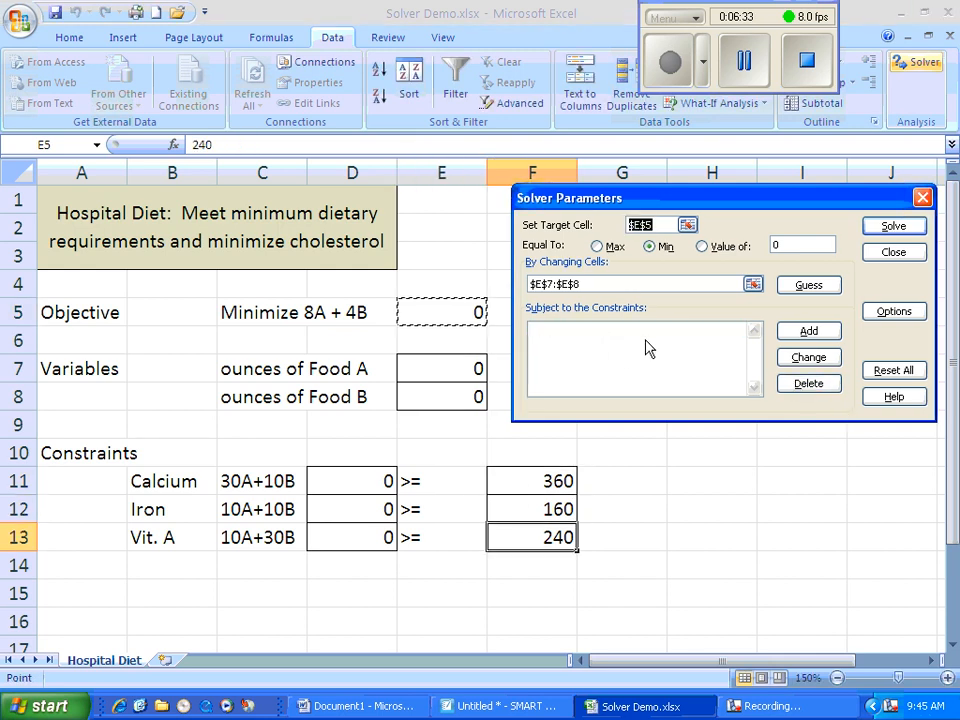
Step: Add the Calcium constraint $D$11 >= $F$11 to Solver and continue to another new constraint
left_click(806, 333)
left_click(347, 483)
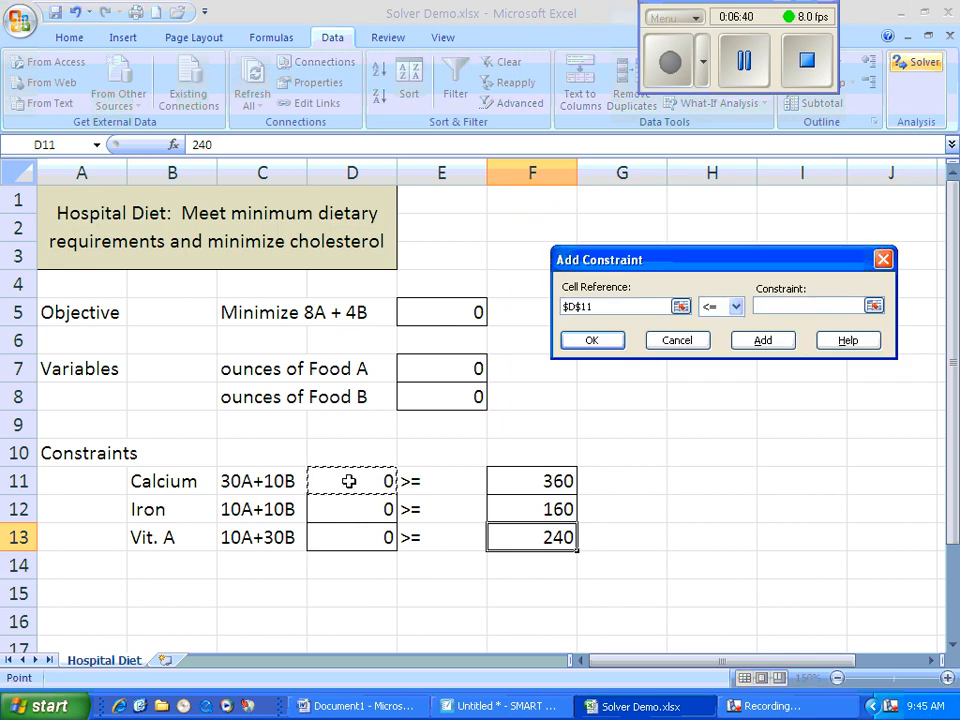
key("Tab")
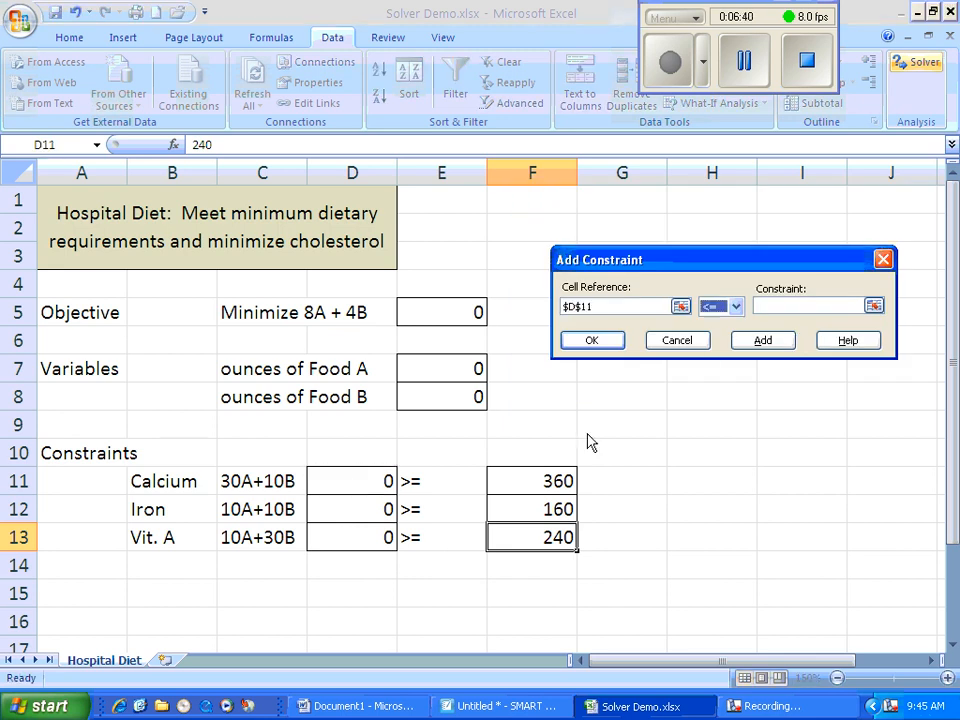
left_click(739, 306)
left_click(714, 346)
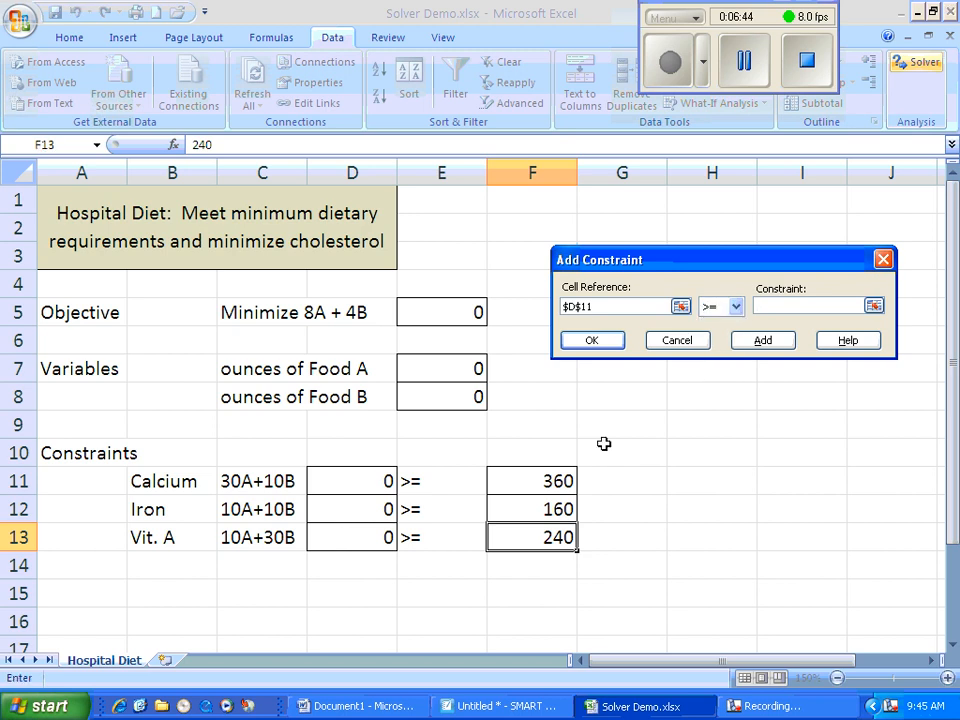
left_click(563, 481)
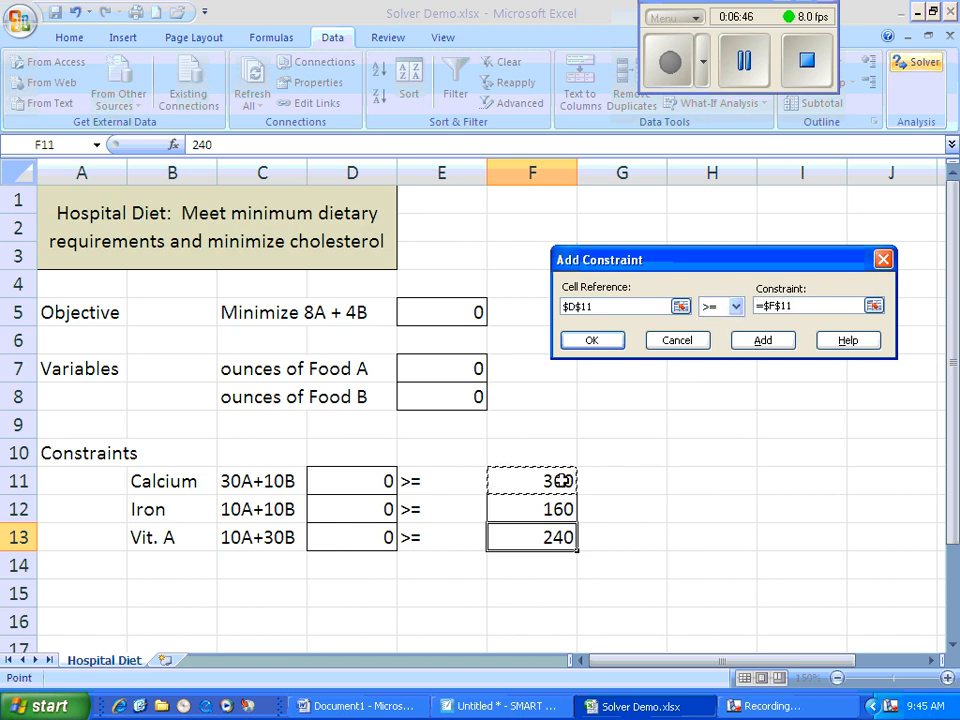
left_click(764, 342)
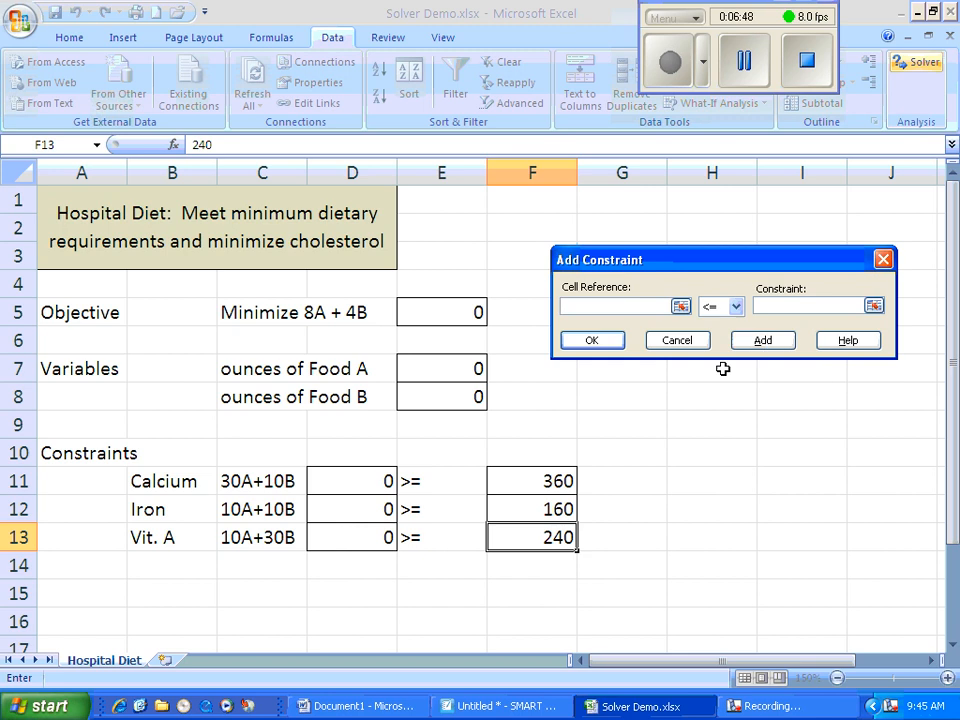
Step: Add the Iron constraint $D$12 >= $F$12 and continue to another new constraint
left_click(369, 513)
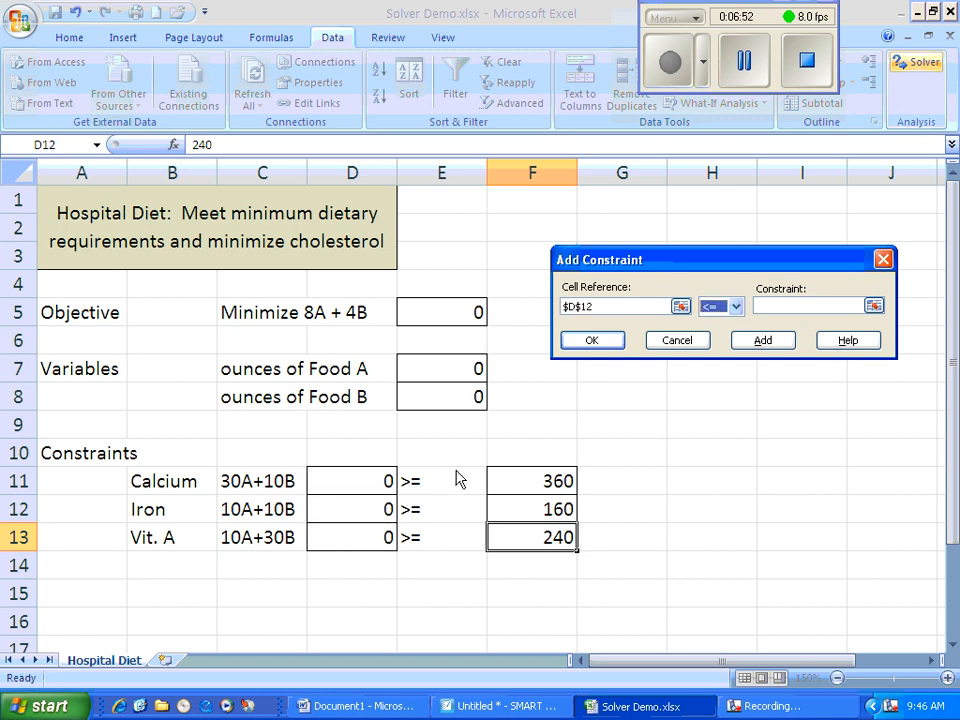
left_click(729, 306)
left_click(736, 306)
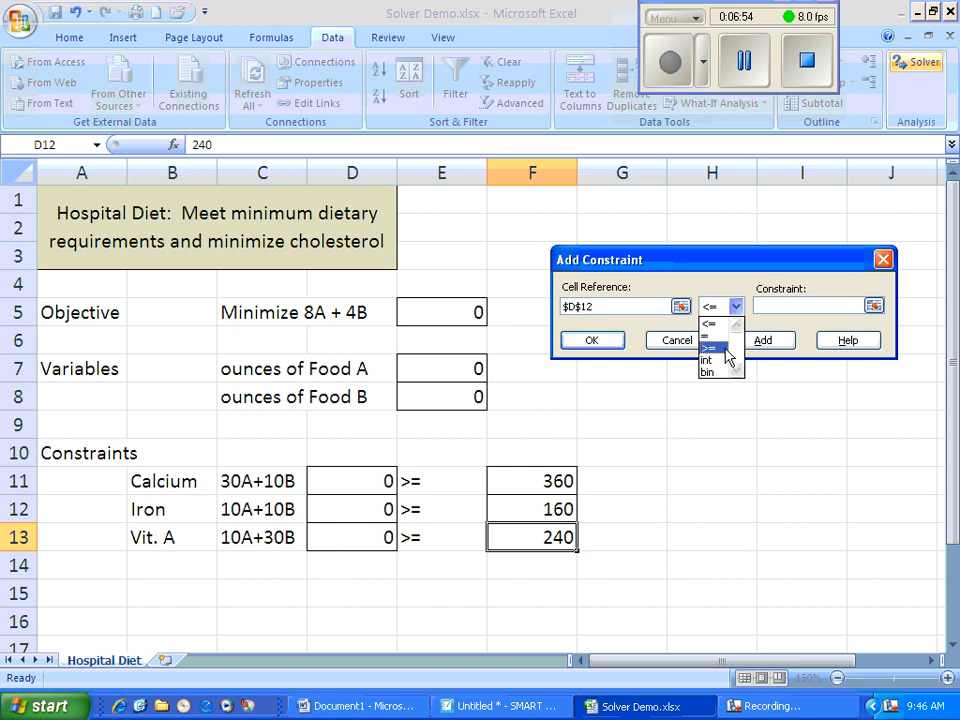
left_click(724, 348)
left_click(538, 510)
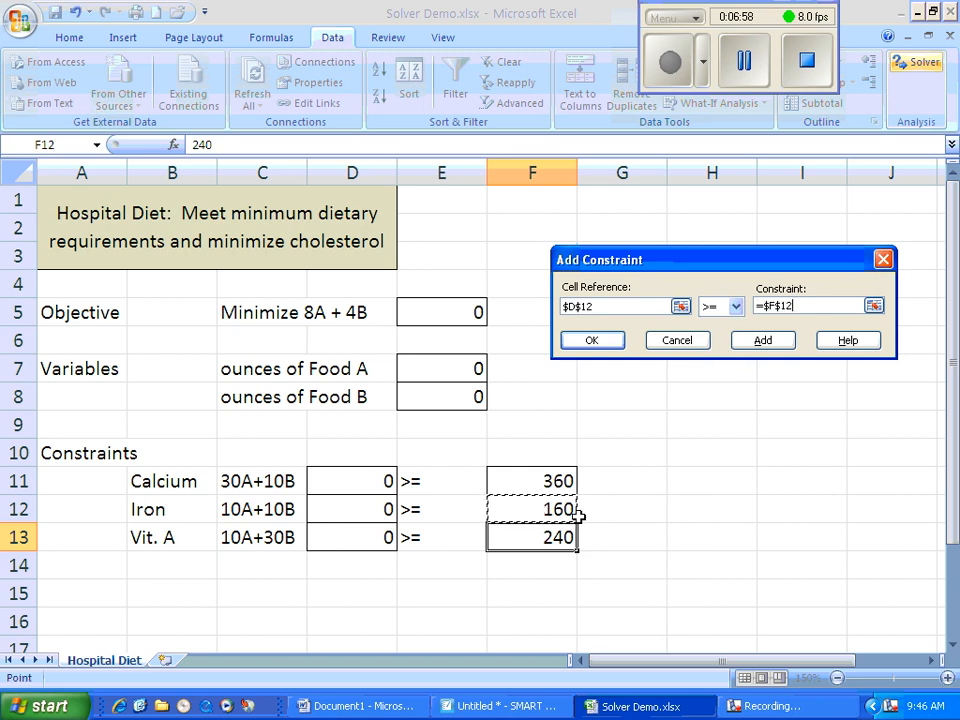
left_click(775, 342)
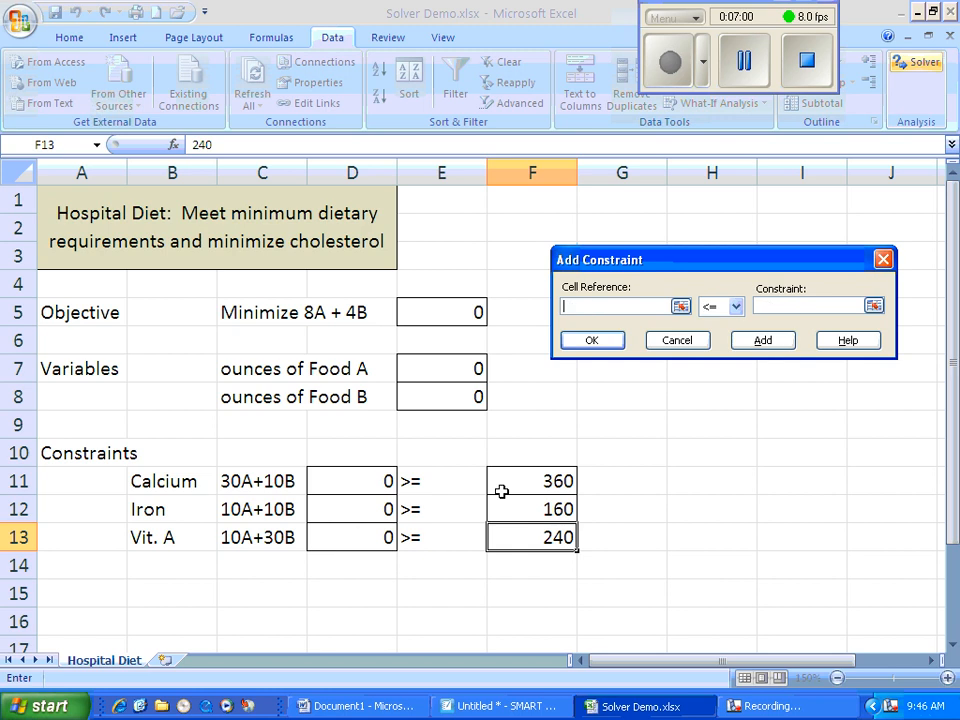
Step: Add the Vit. A constraint $D$13 >= $F$13 and return to the Solver parameters
left_click(375, 538)
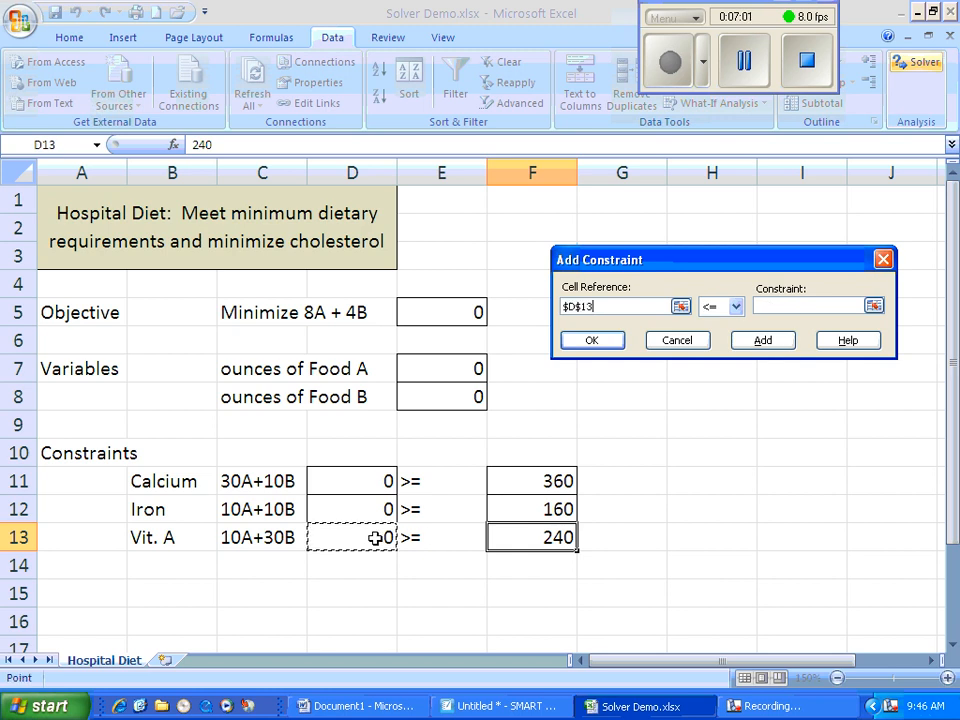
left_click(737, 306)
left_click(714, 340)
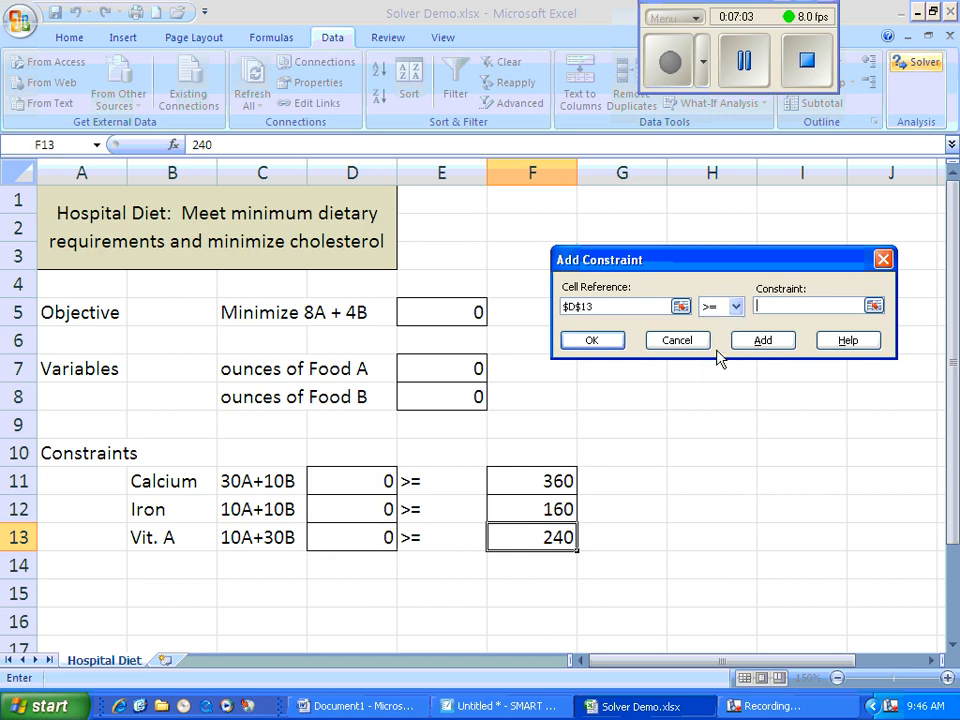
left_click(551, 531)
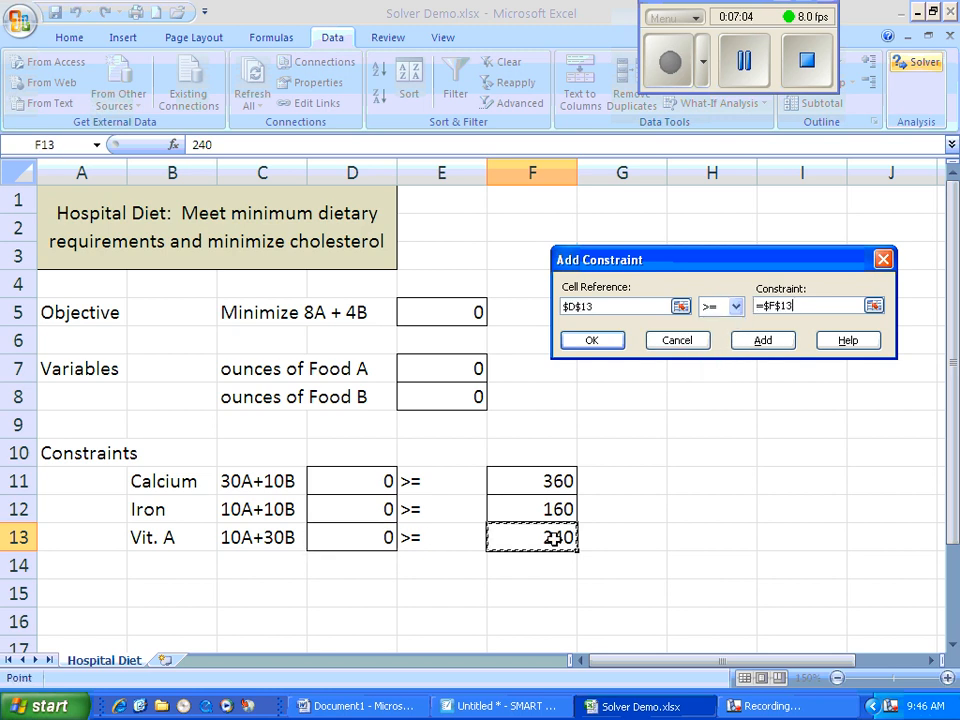
left_click(592, 341)
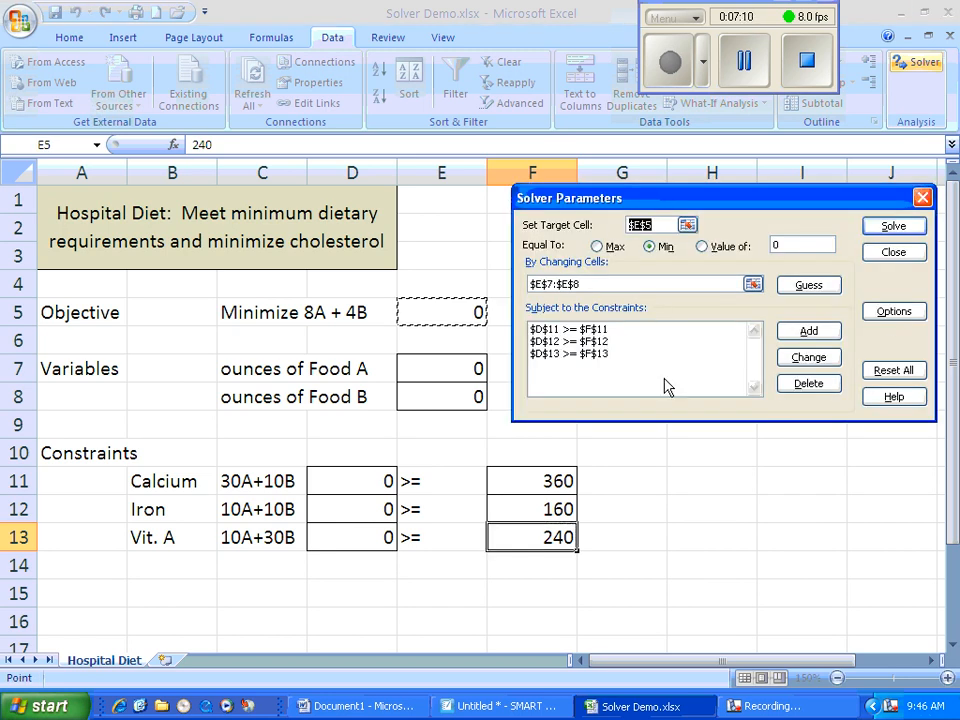
Step: Enable Assume Linear Model and Assume Non-Negative in the Solver options and accept them
left_click(890, 313)
left_click(580, 346)
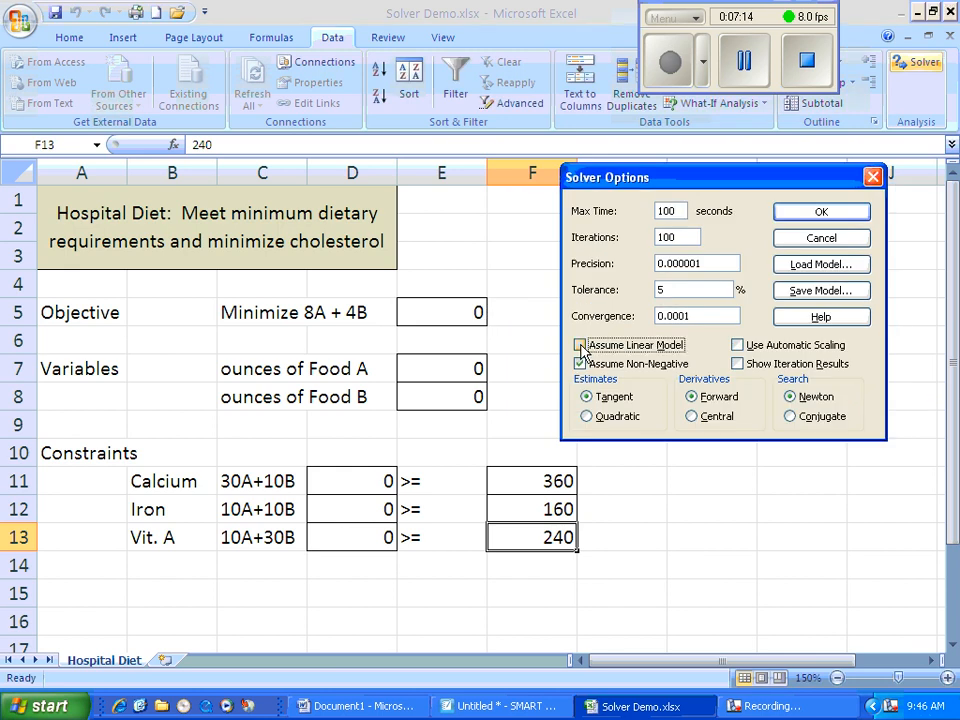
left_click(580, 345)
left_click(581, 363)
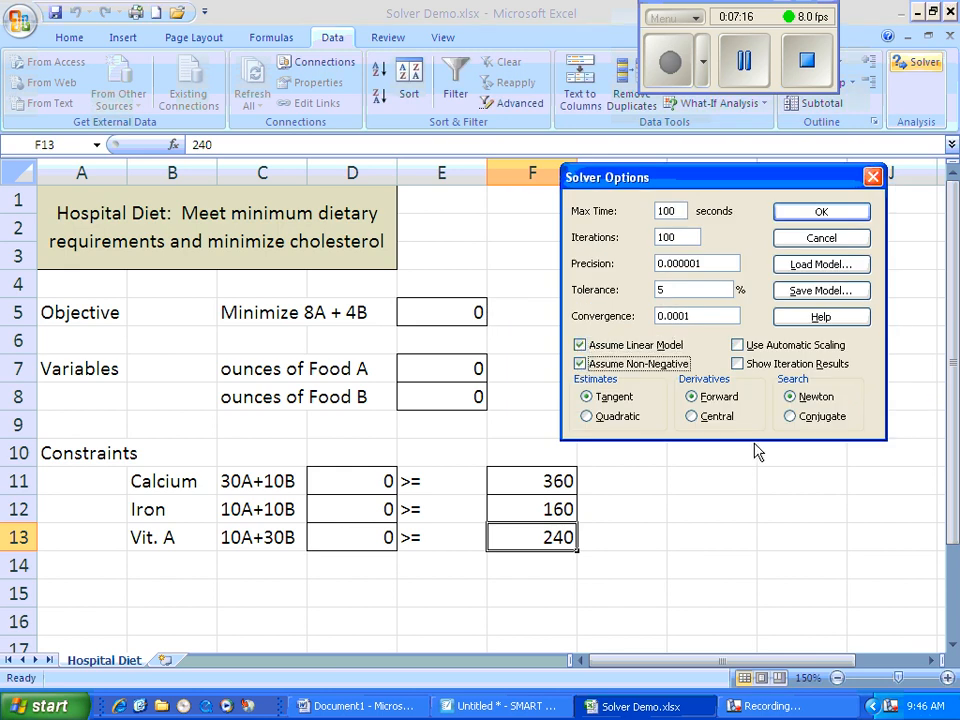
left_click(812, 213)
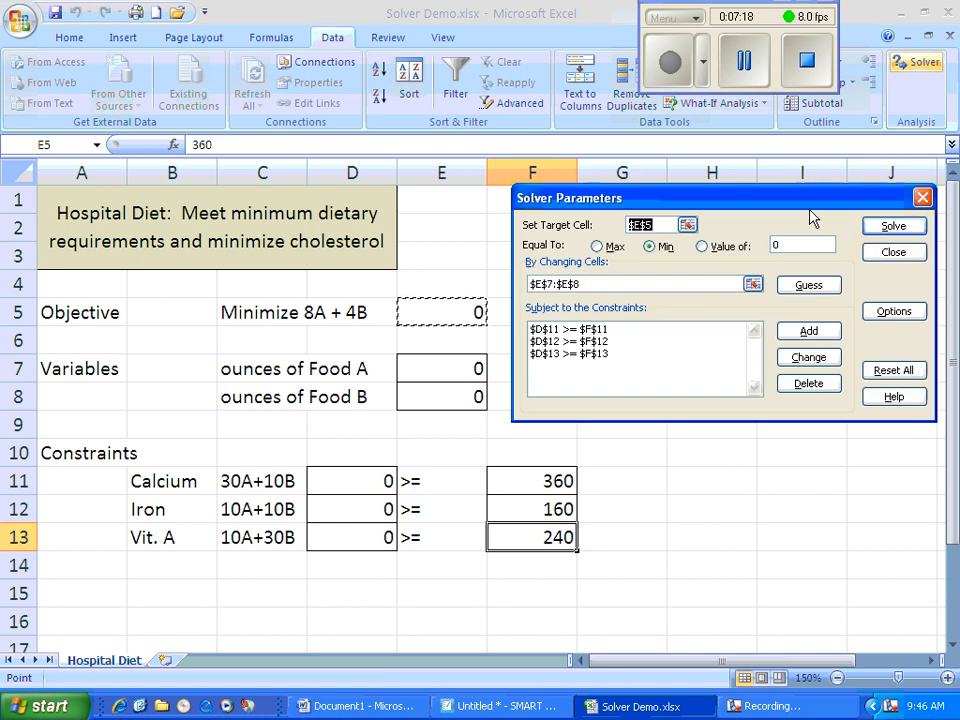
Step: Solve the model, keep the Solver solution and close the Solver parameters
left_click(895, 228)
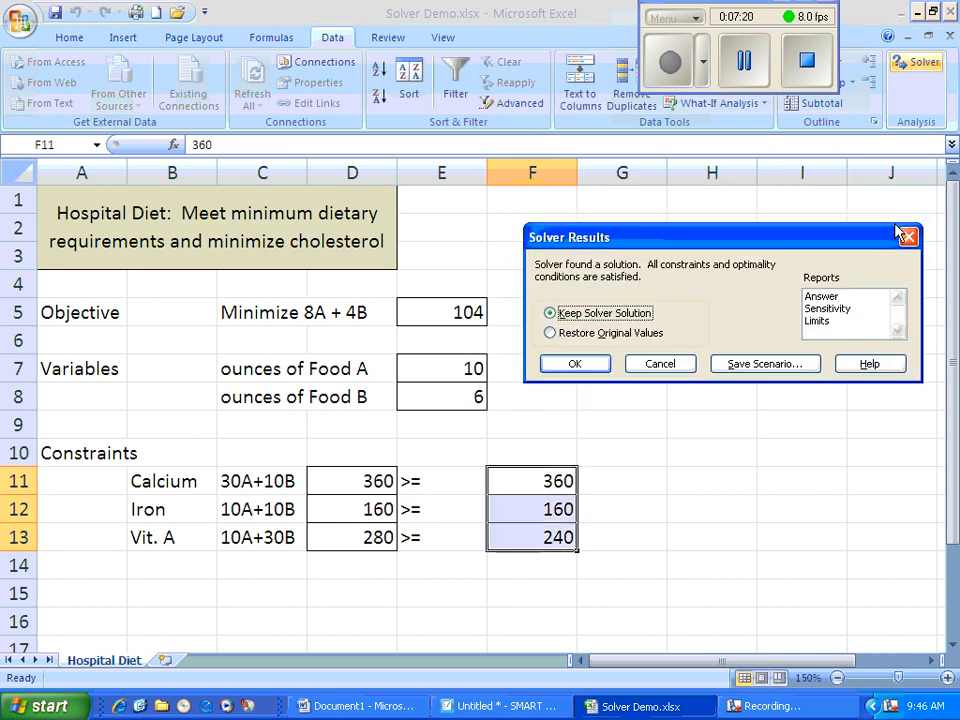
left_click_drag(739, 242, 762, 217)
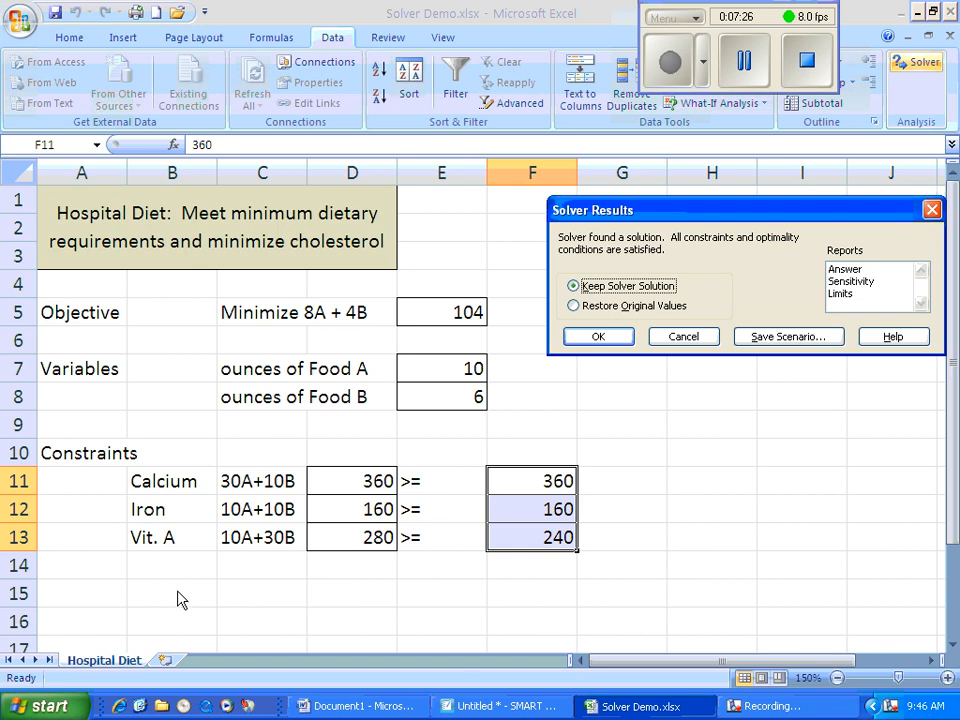
left_click(597, 335)
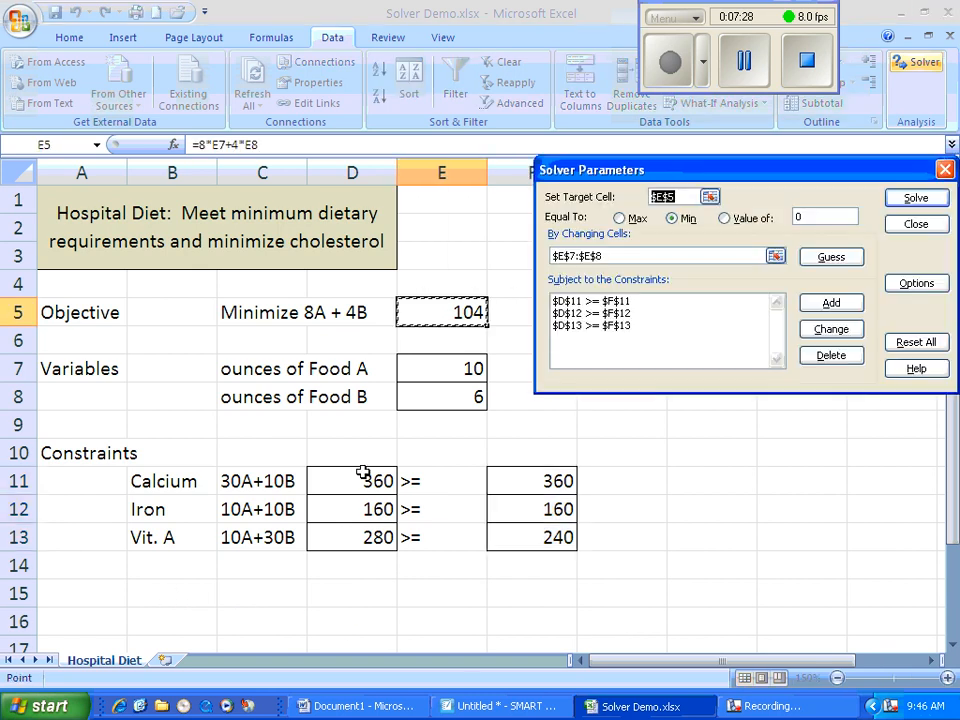
left_click(916, 224)
Step: Write "We need to serve 10 onuces of Food A and 6 ounces of food B" in cell B15
left_click(182, 592)
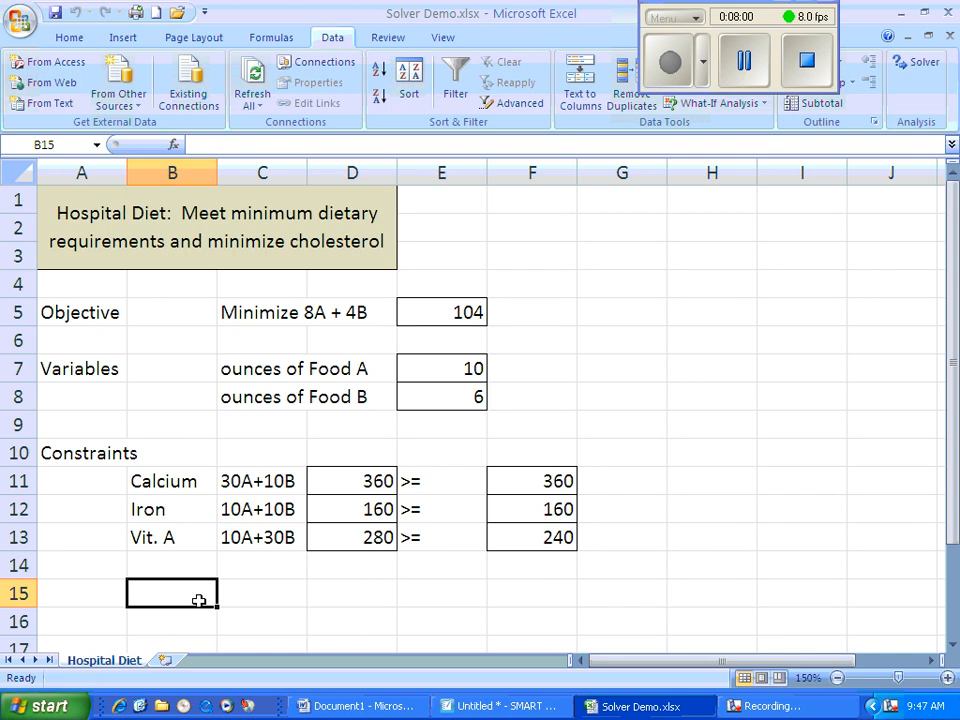
type("We need to ")
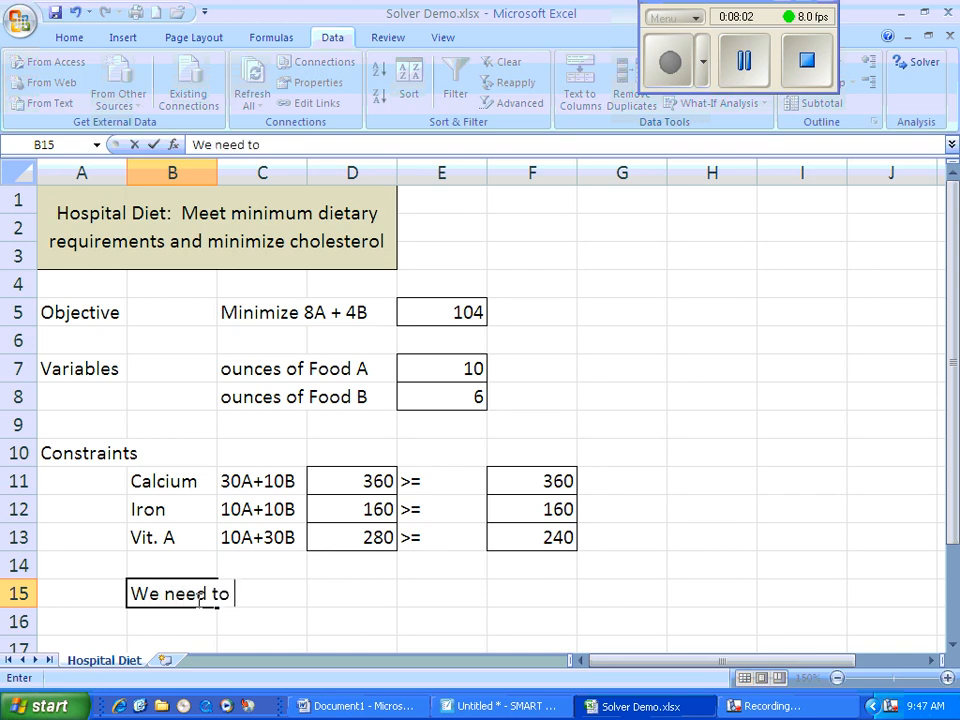
type("serve 1")
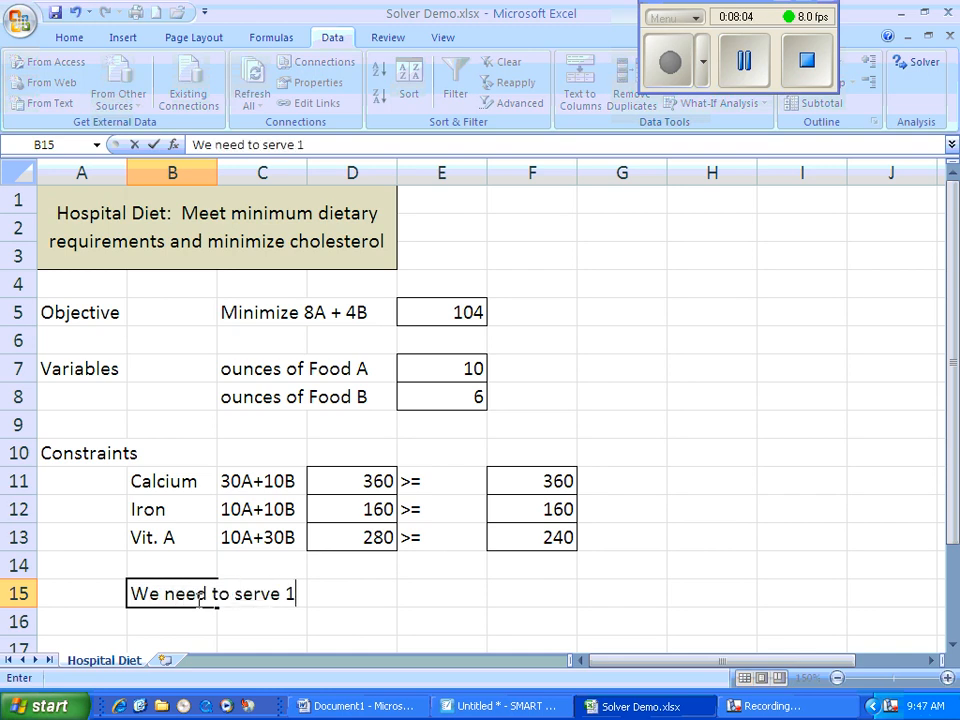
type("0 onuc")
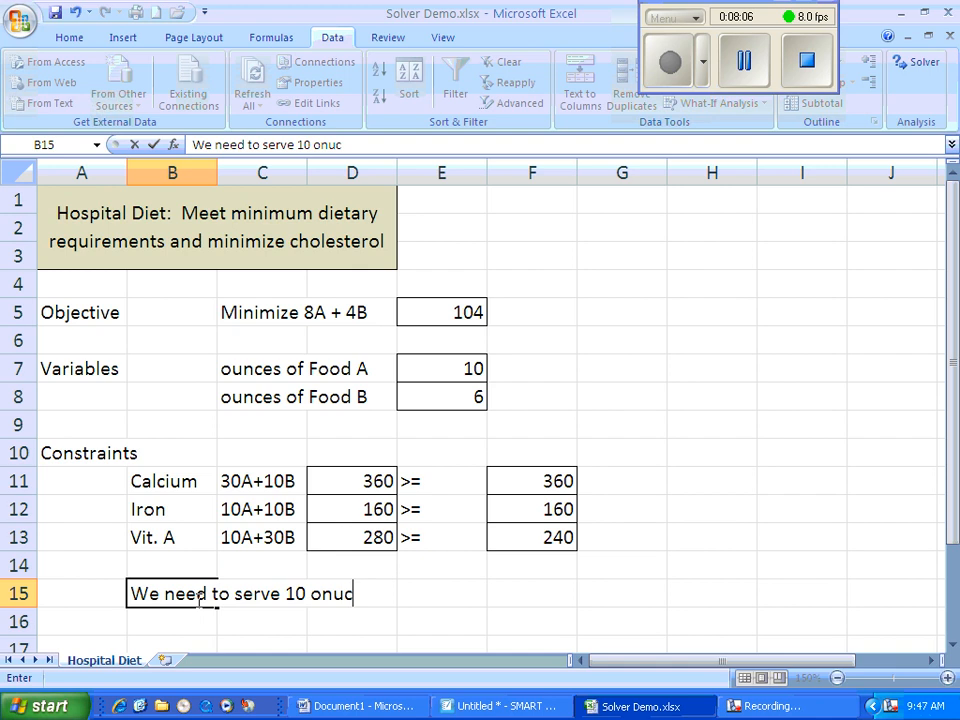
type("es of Food ")
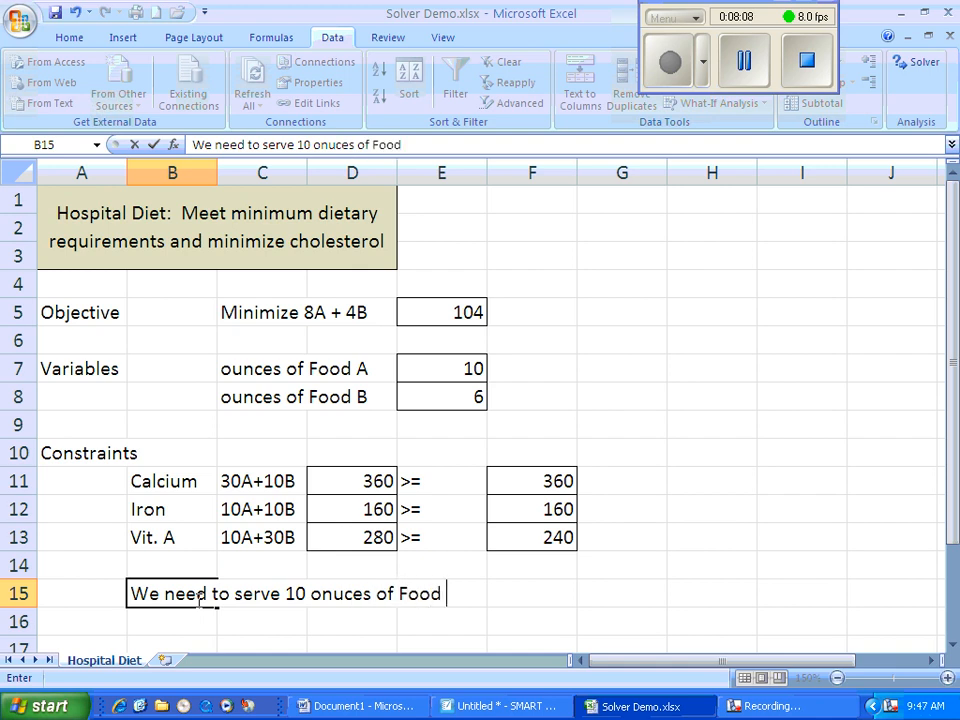
type("A and ")
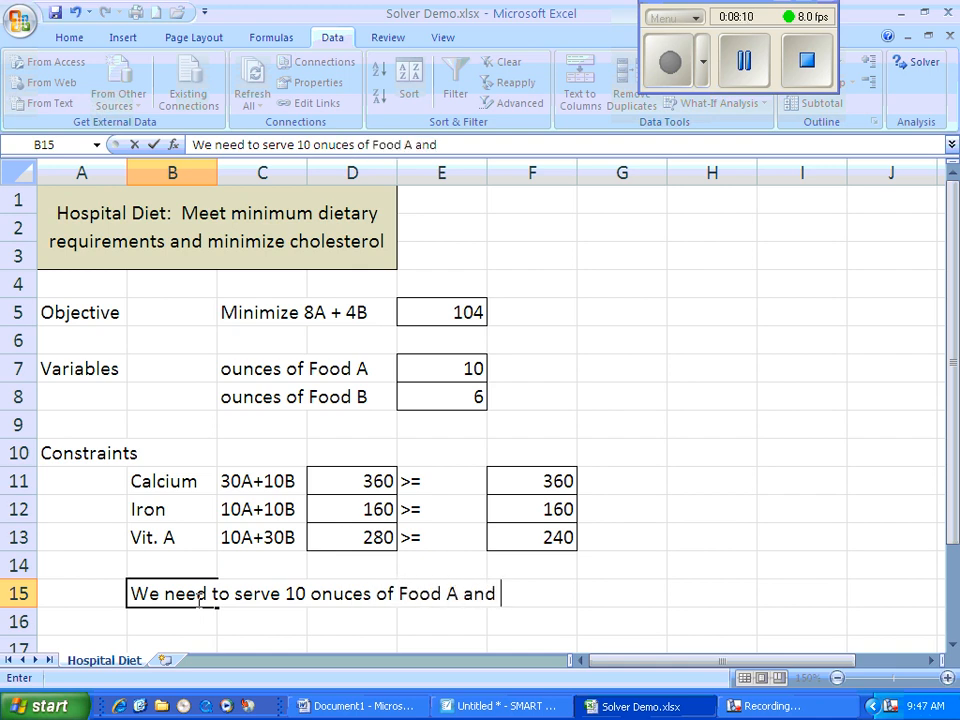
type("6 ounces ")
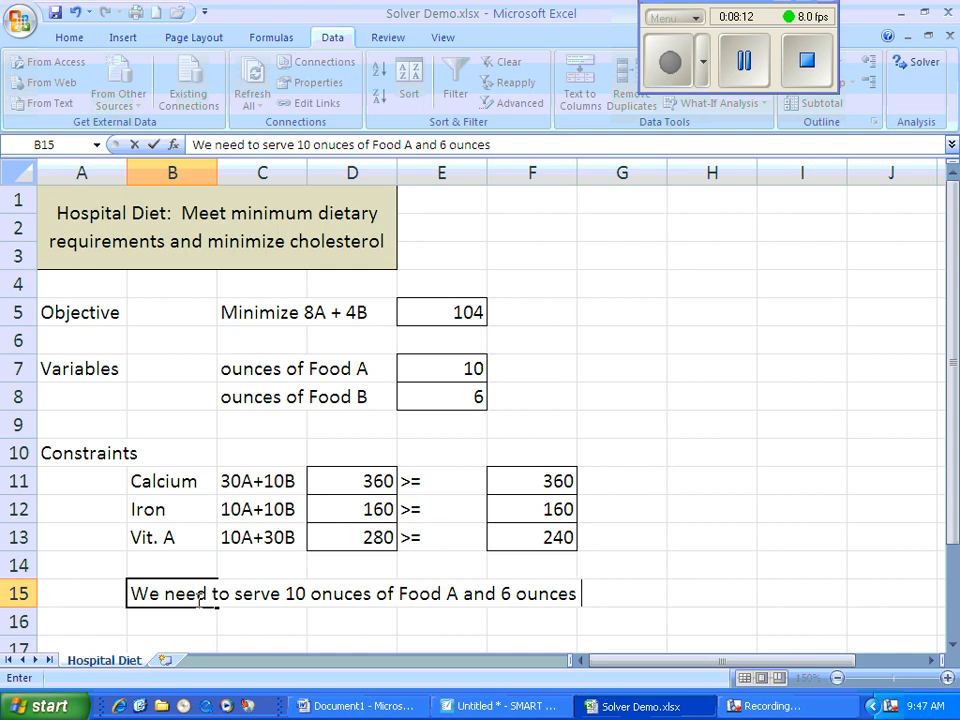
type("of food")
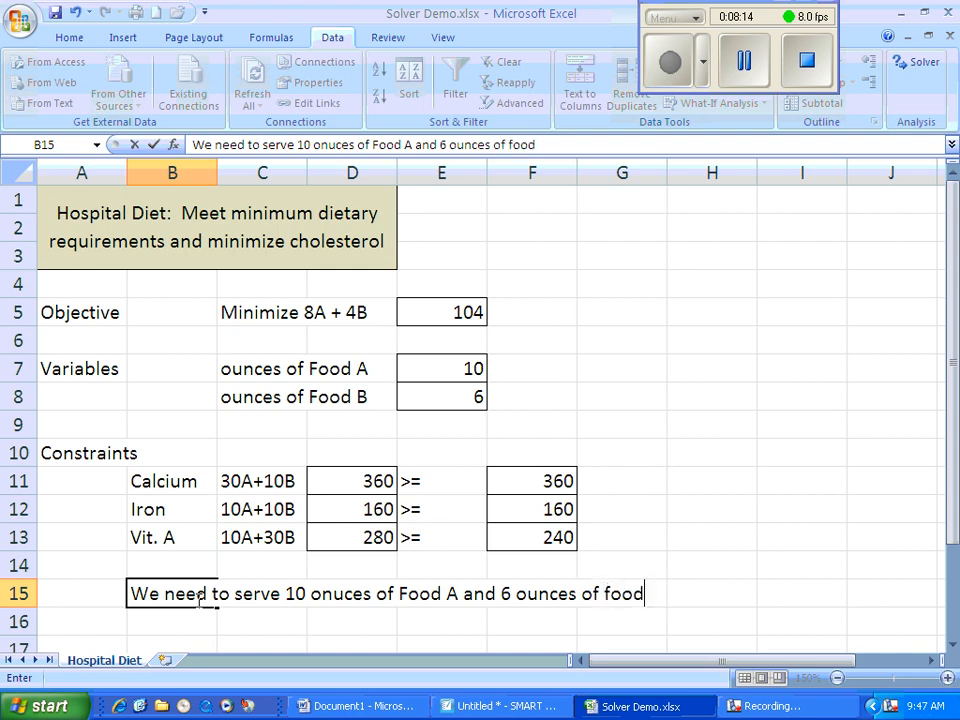
type(" B")
Step: Correct the misspelled first "ounces" in the B15 sentence and commit the cell
left_click_drag(322, 594, 339, 596)
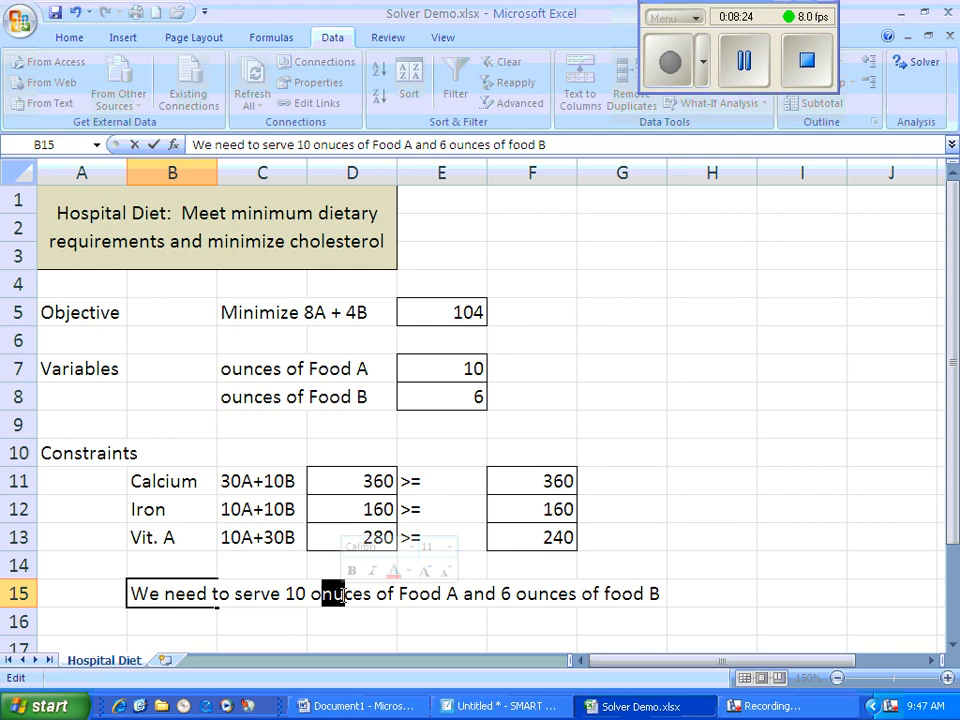
type("un")
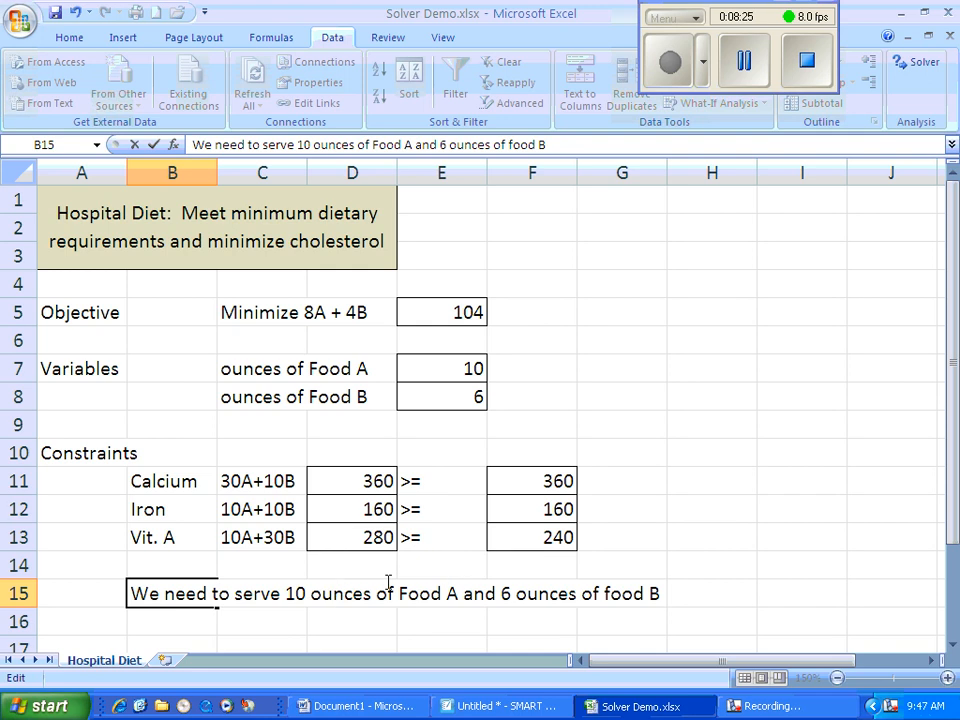
left_click(670, 593)
left_click(658, 593)
left_click(141, 591)
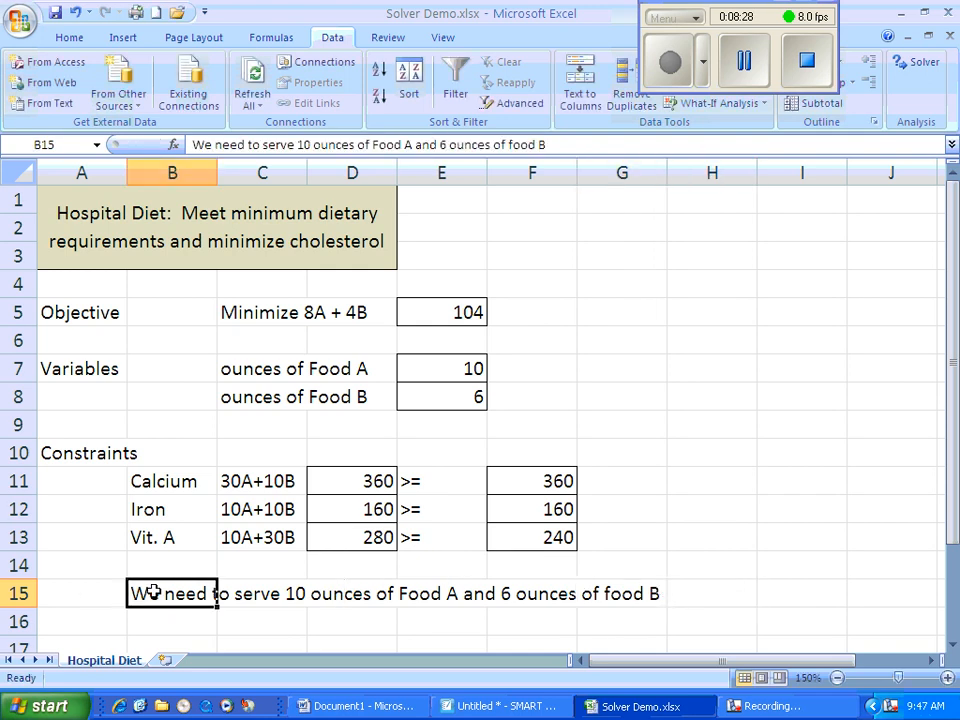
Step: Extend the sentence in cell B15 with "to meet the minimum dietary requirements and minmize the cholesterol."
left_click(573, 146)
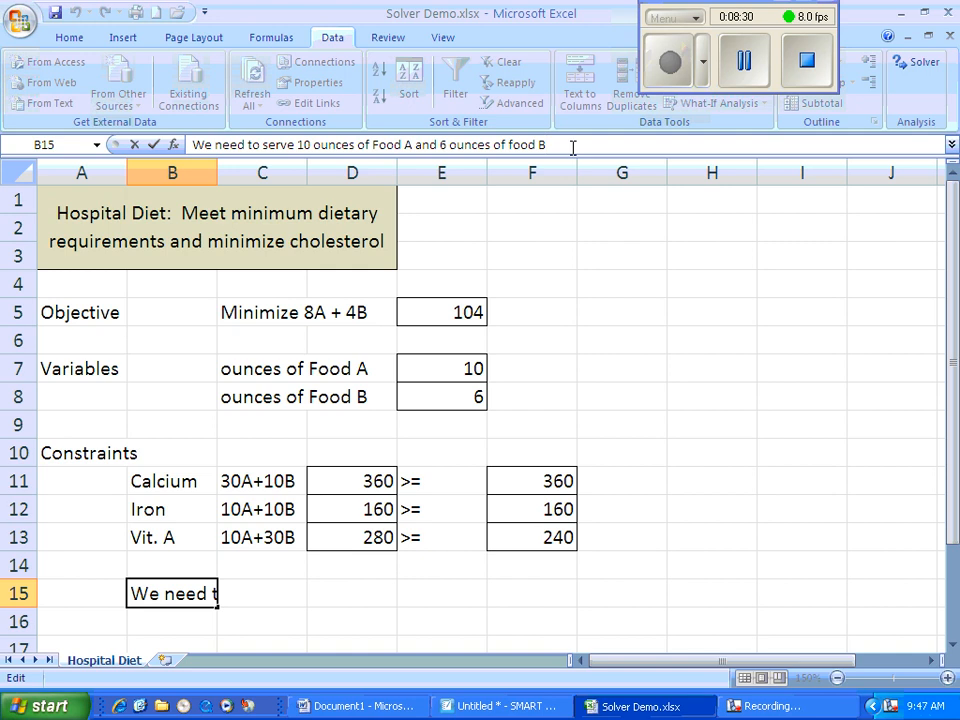
type("to meet")
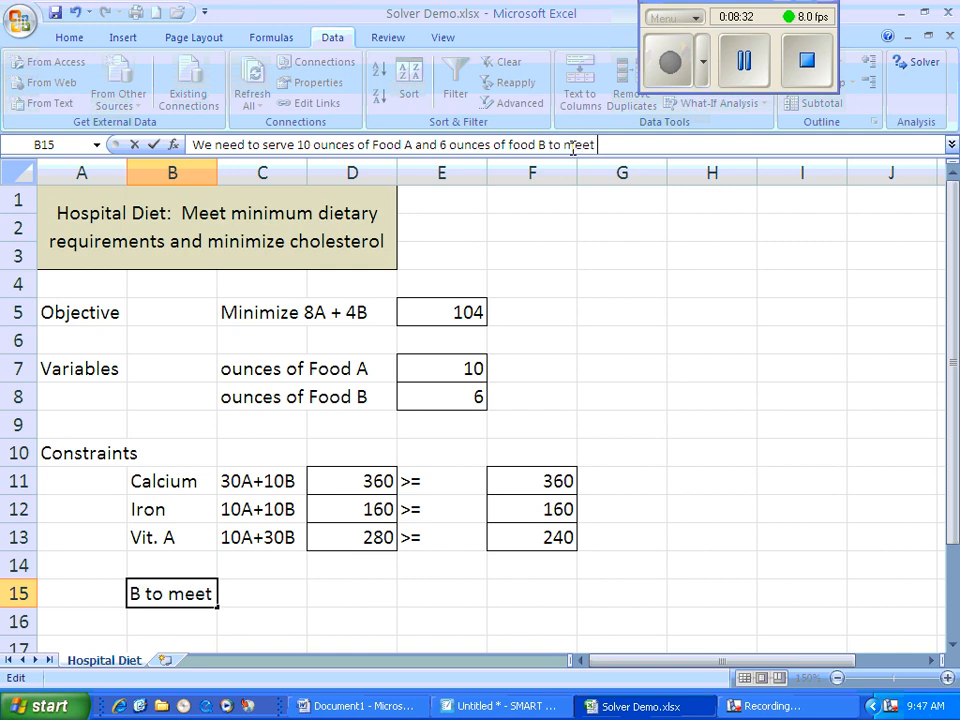
type(" the min")
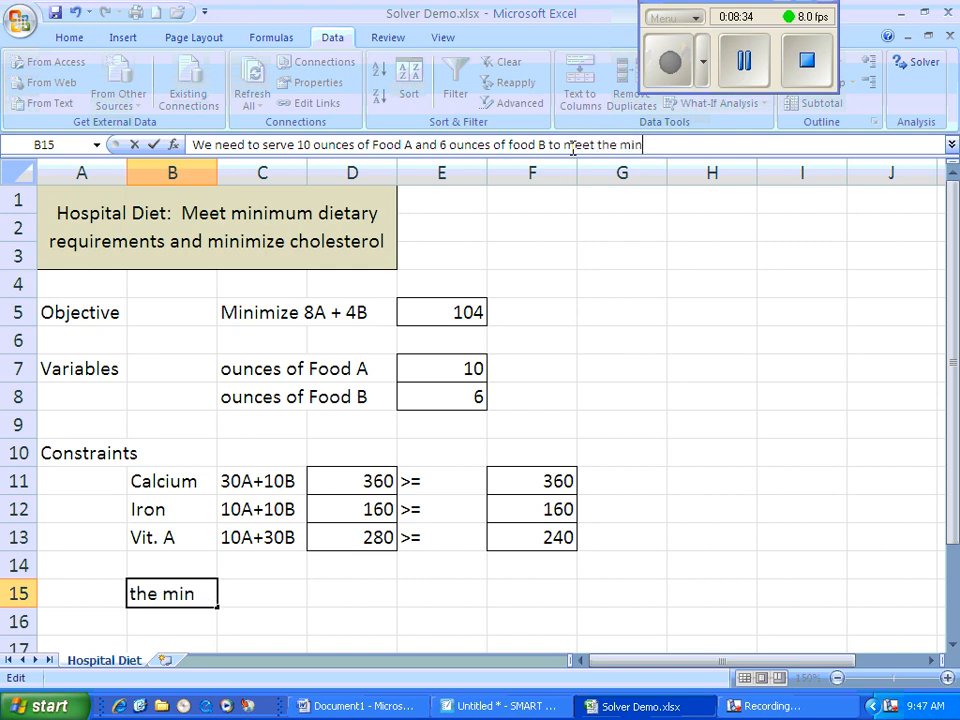
type("8i")
key("BackSpace")
type("mum di")
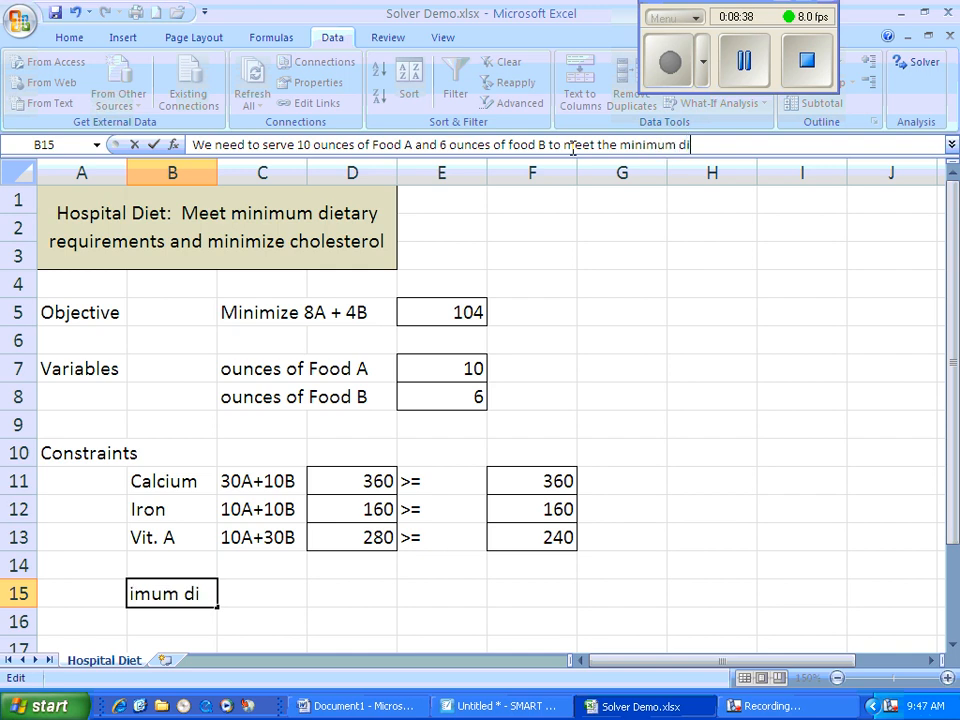
type("etar")
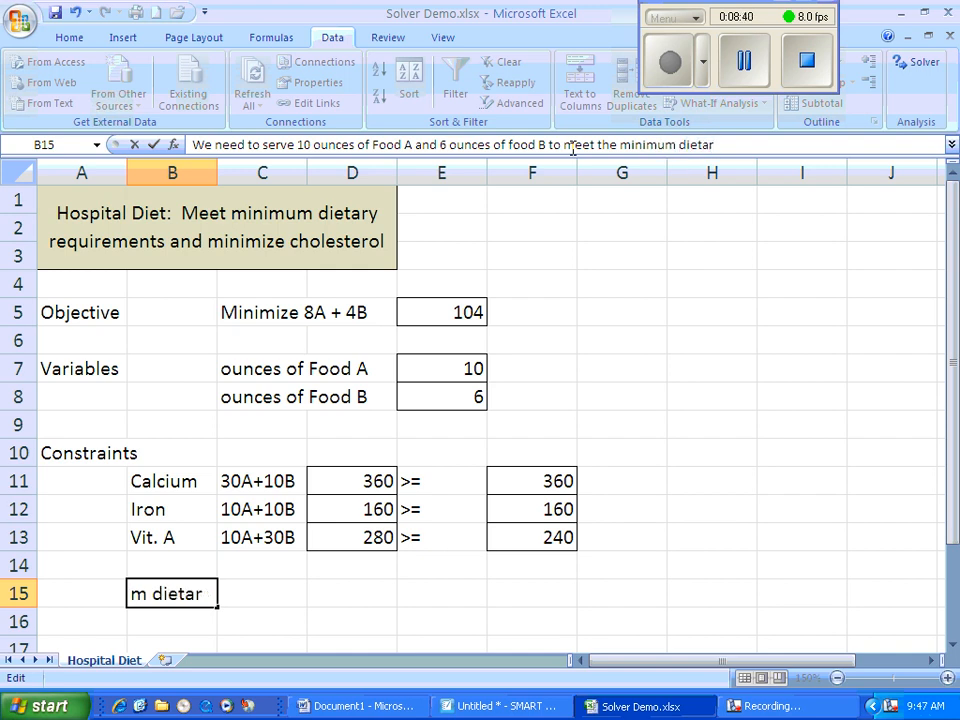
type("t re")
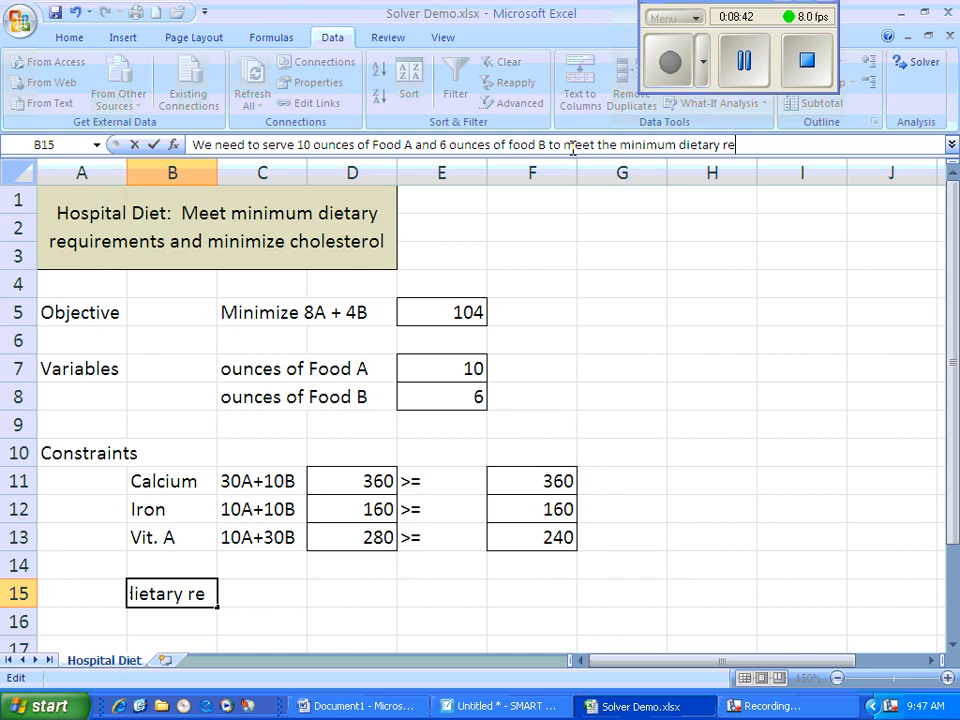
type("quirements and min")
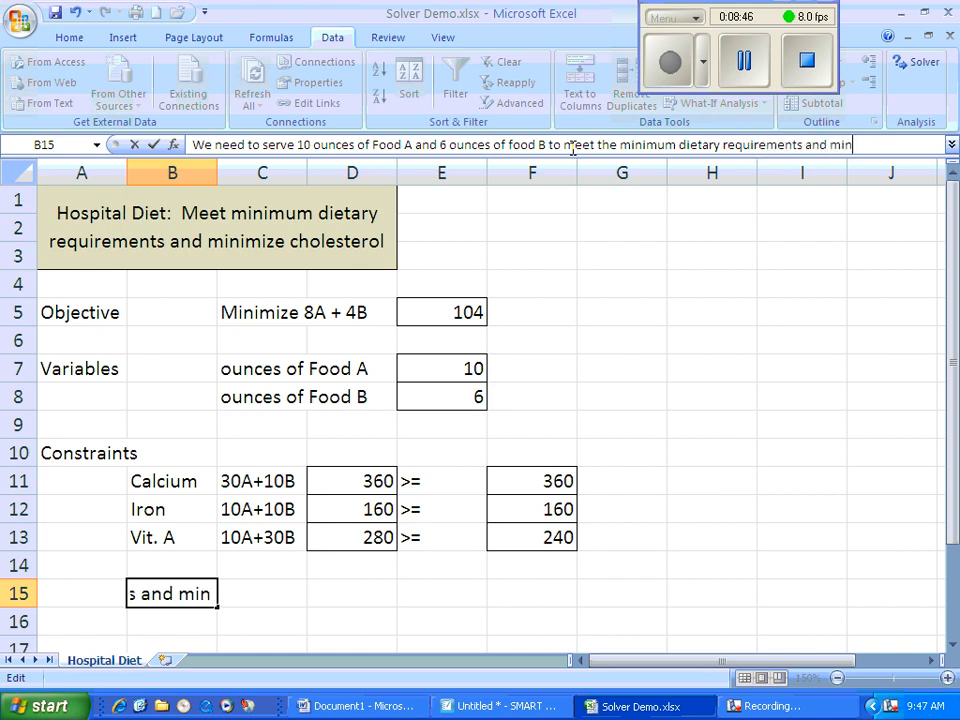
type("mize the chole")
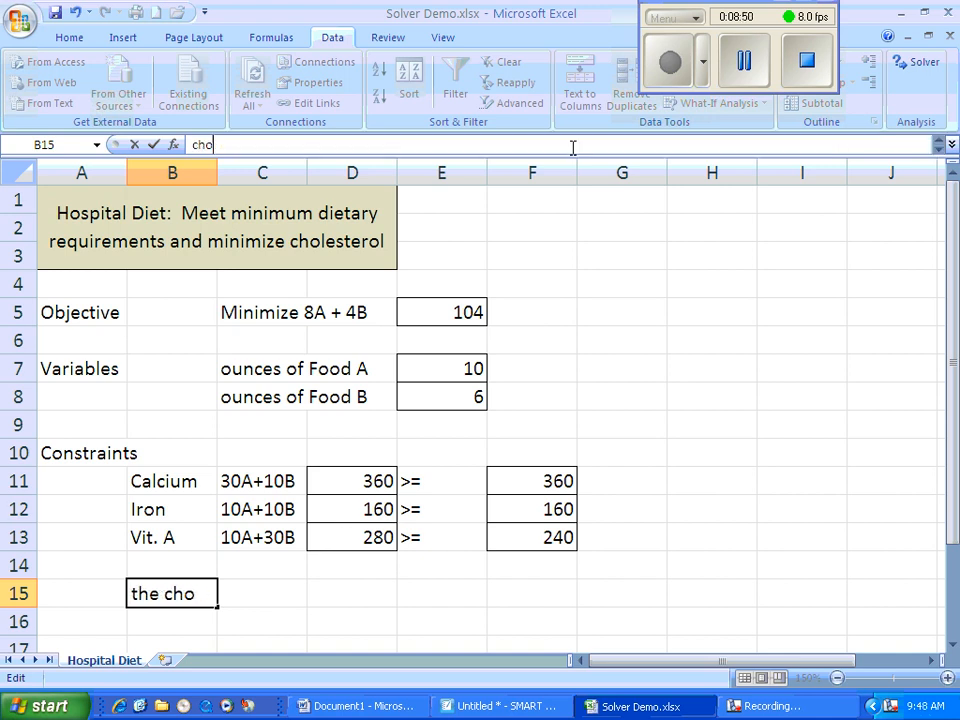
type("sterol.")
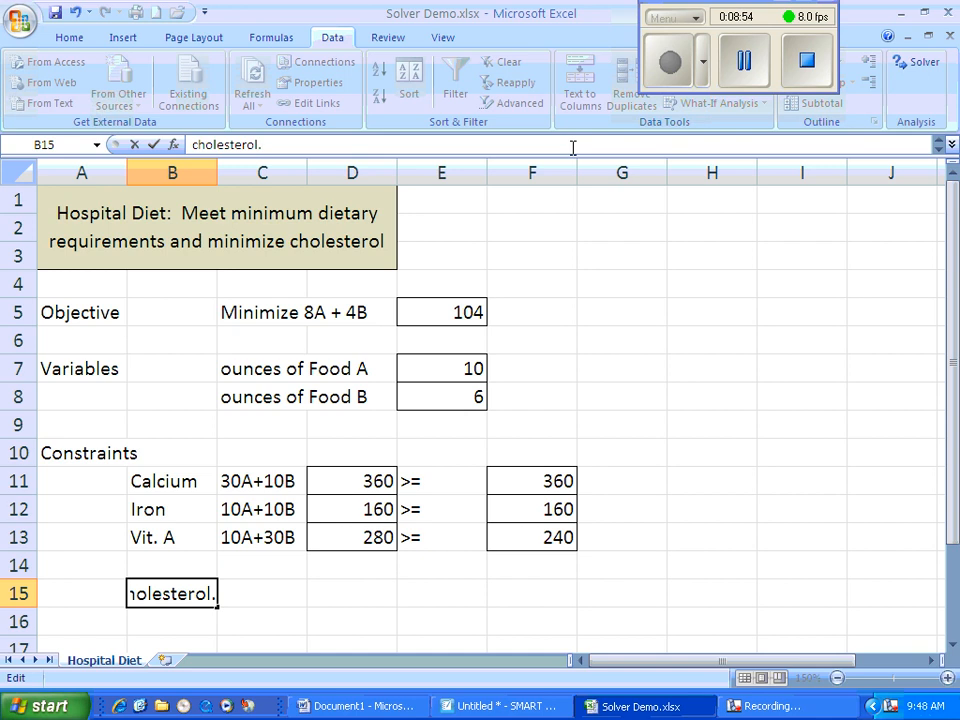
key("Return")
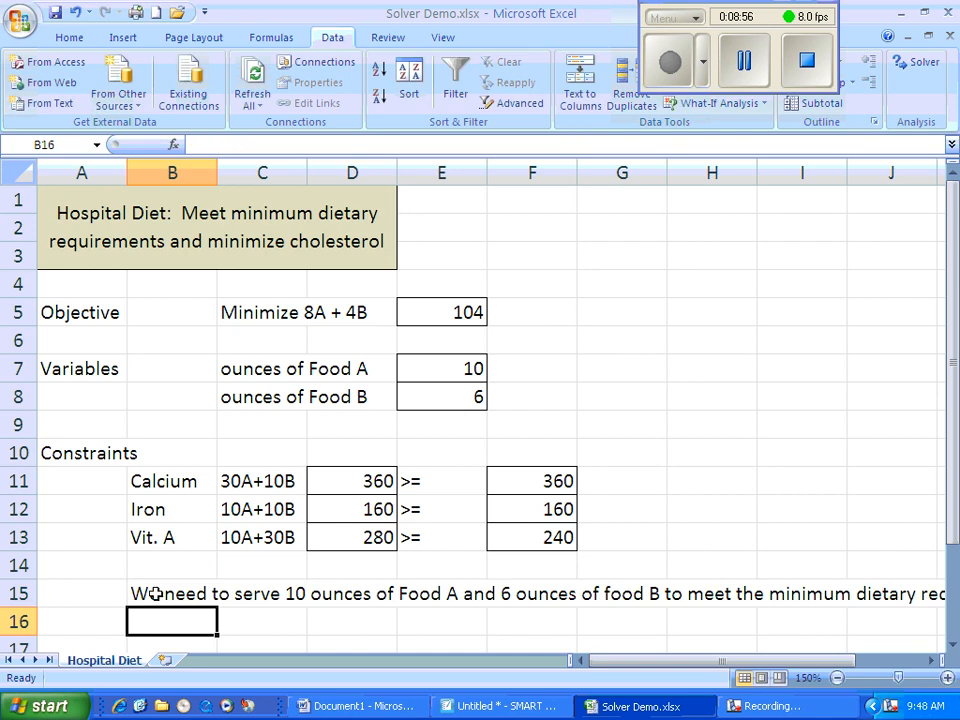
Step: Merge and center cells B15:F17 and wrap the conclusion text within the merged block
left_click_drag(157, 593, 497, 638)
left_click(70, 38)
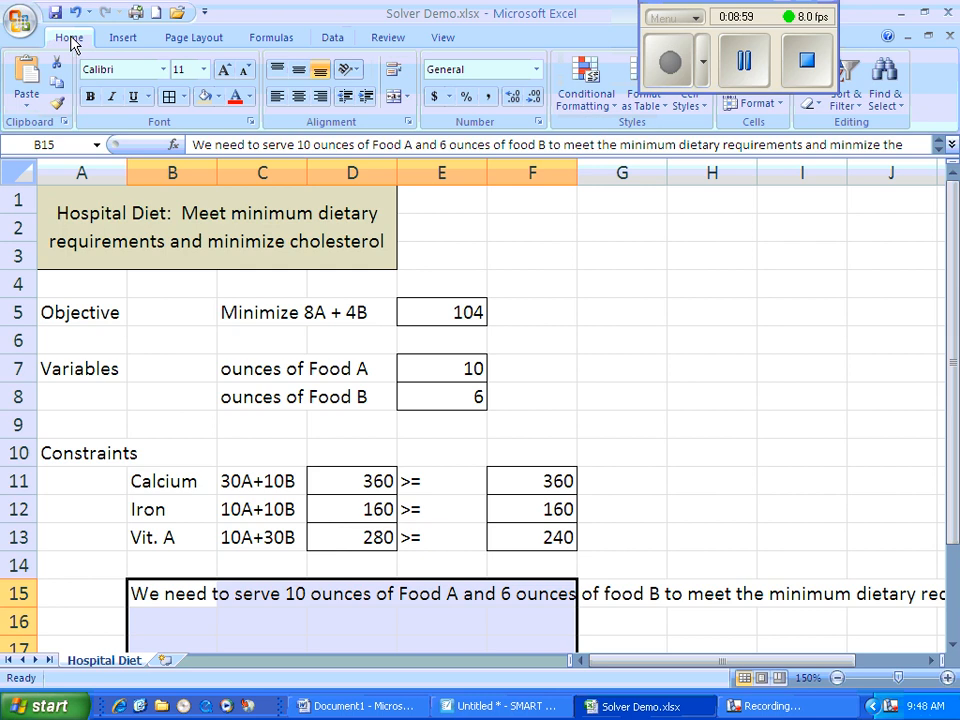
left_click(394, 96)
left_click(393, 74)
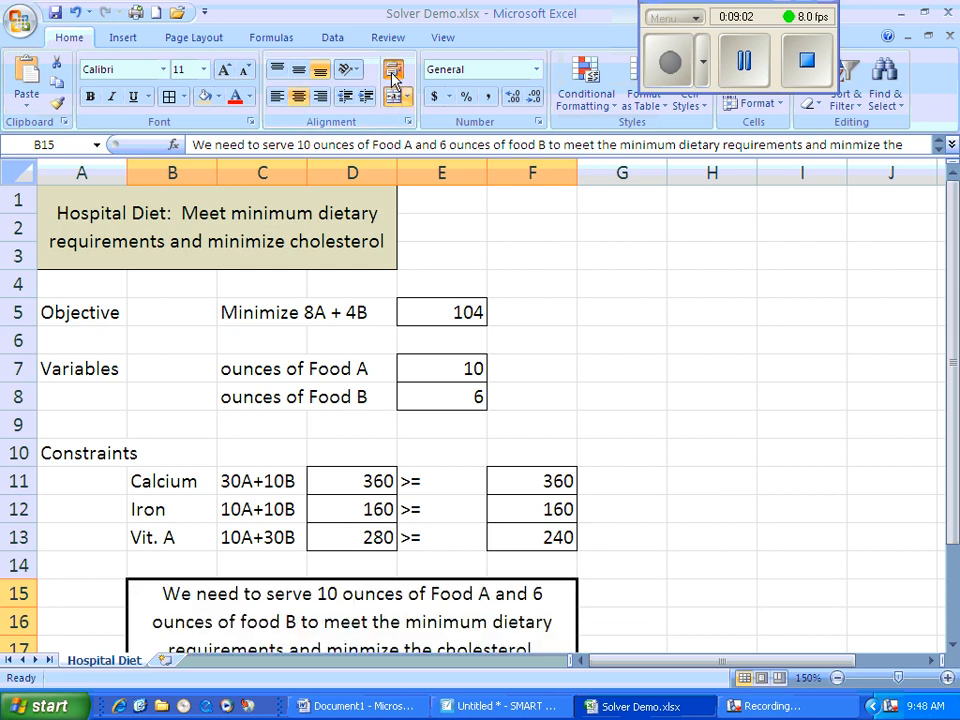
Step: Give the merged conclusion block B15:F17 an outside border and the same tan fill as the title, and deselect it
scroll(724, 489, "down", 2)
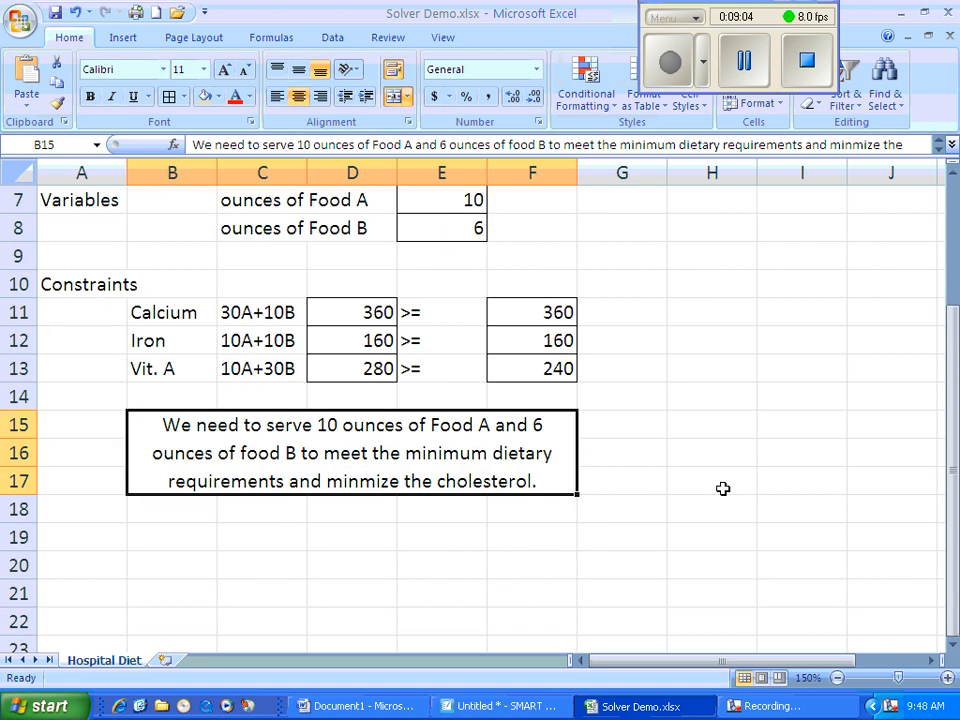
left_click(169, 97)
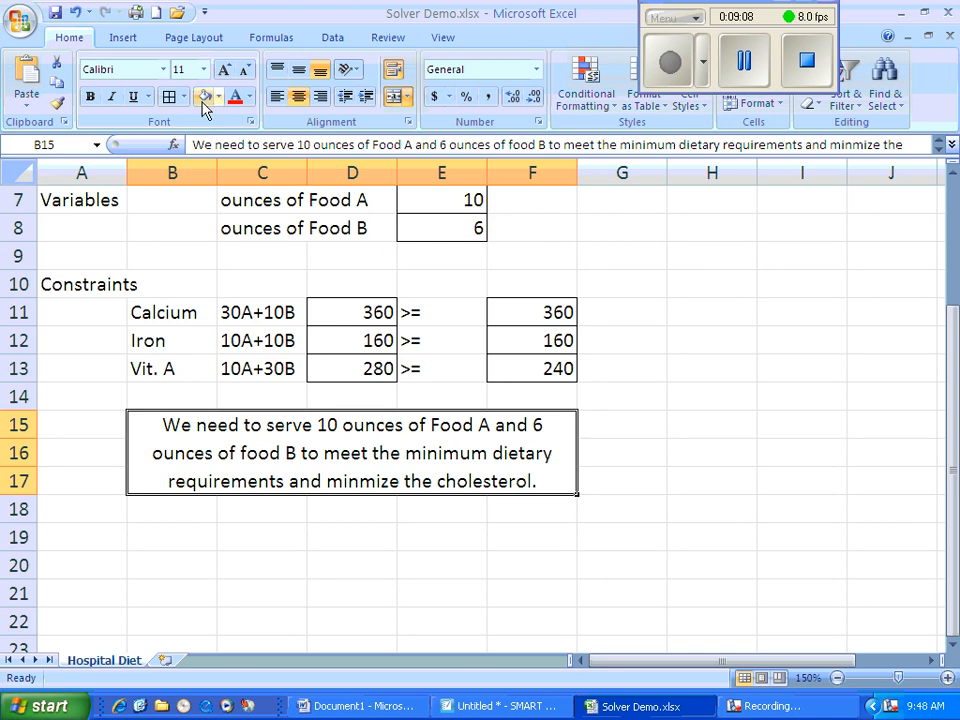
left_click(205, 97)
left_click(720, 445)
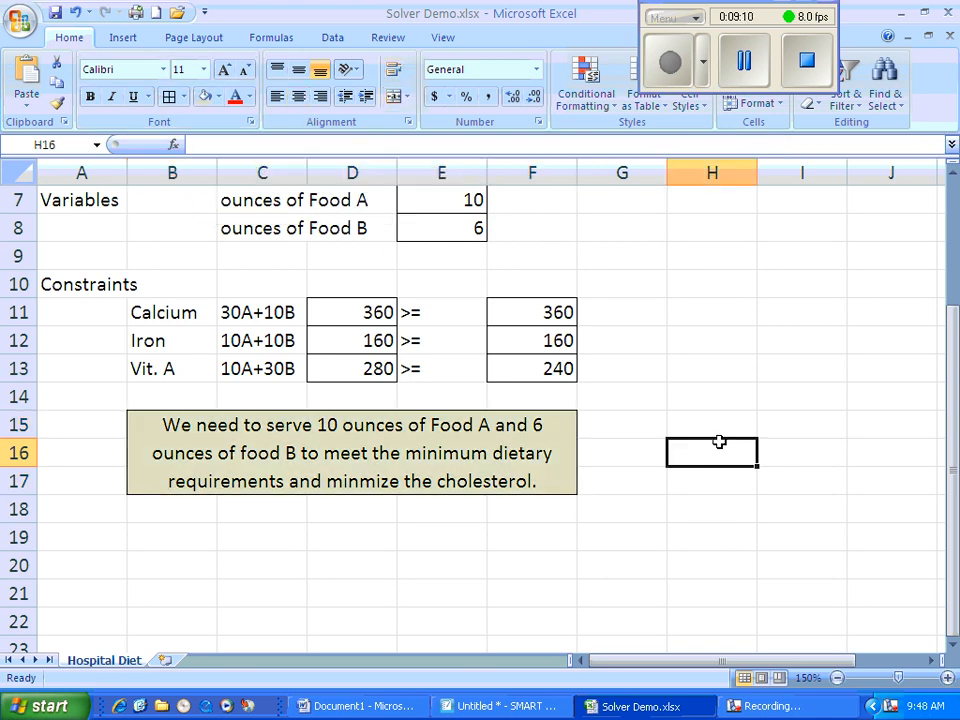